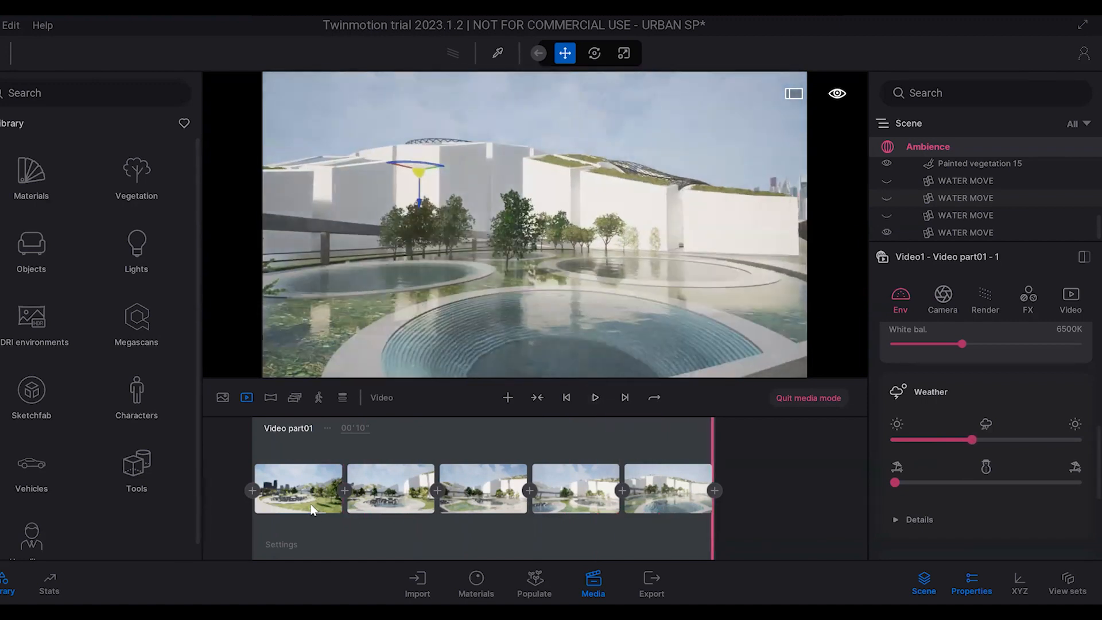
Step: Delete every keyframe of Video part01 except the first one
{"action": "left_click", "coordinate": [308, 500]}
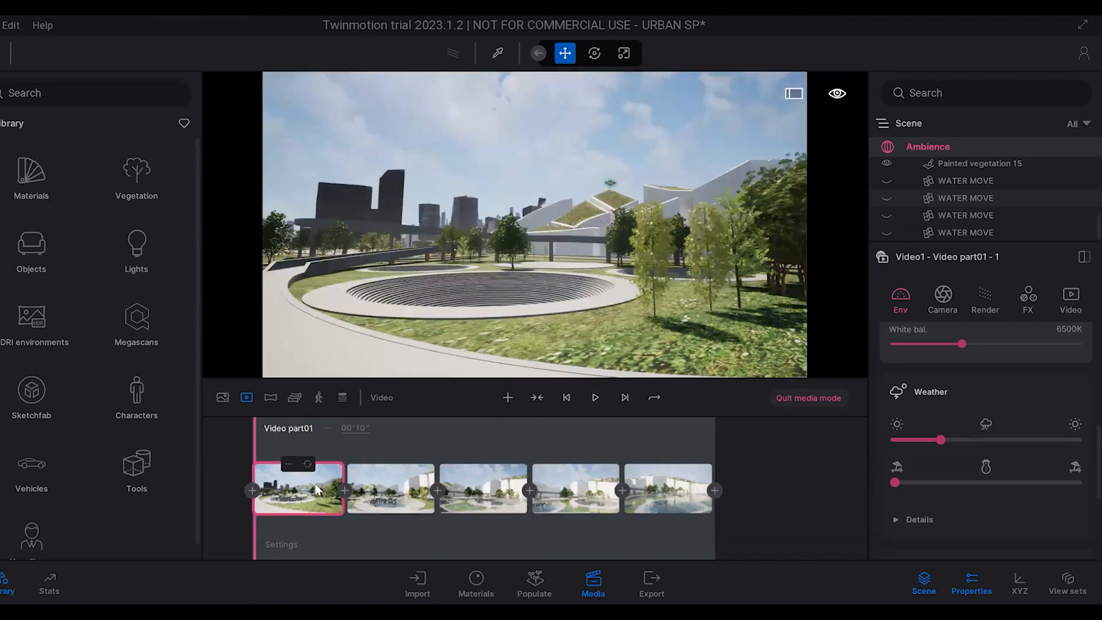
{"action": "left_click", "coordinate": [388, 495]}
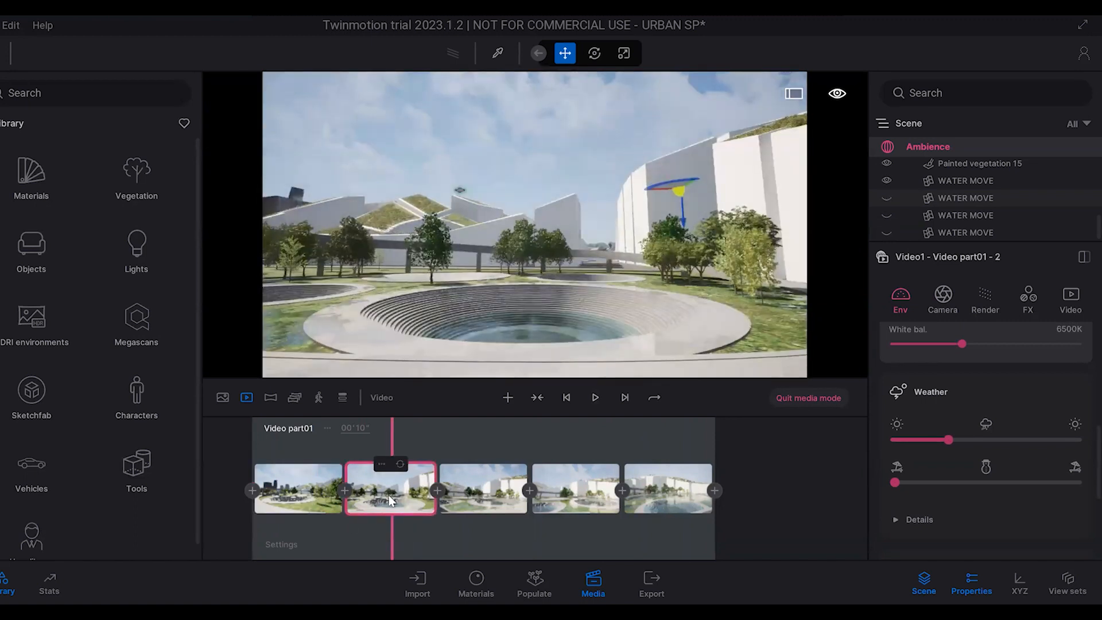
{"action": "key", "text": "Delete"}
{"action": "left_click", "coordinate": [402, 502]}
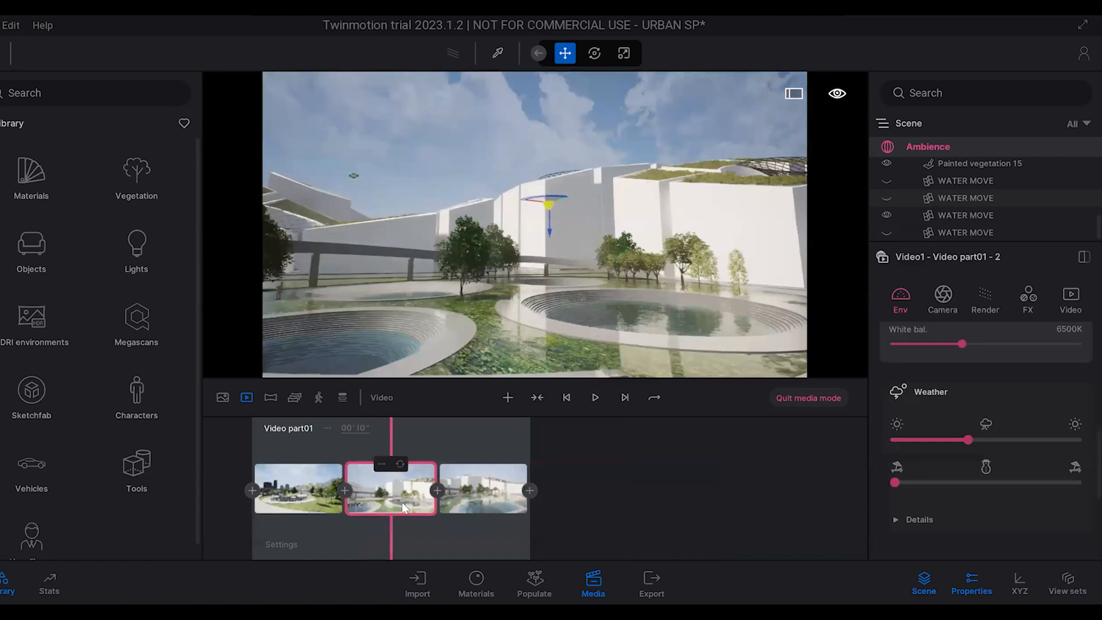
{"action": "key", "text": "Delete"}
{"action": "left_click", "coordinate": [397, 501]}
{"action": "key", "text": "Delete"}
{"action": "left_click", "coordinate": [314, 507]}
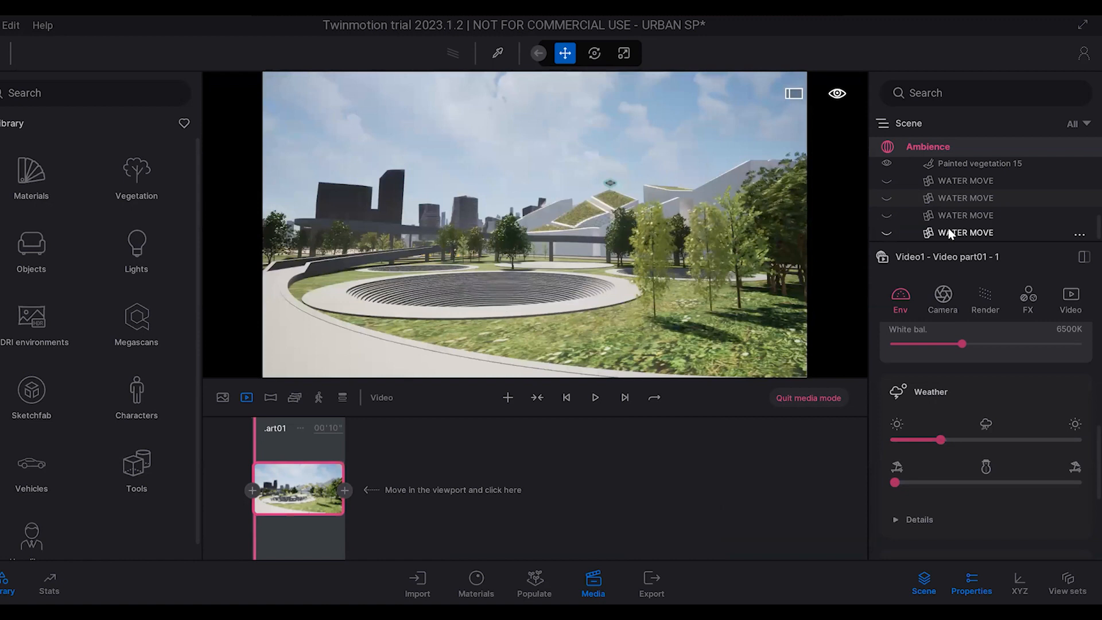
Step: Remove the three extra WATER MOVE objects from the scene, keeping a single one
{"action": "left_click", "coordinate": [972, 187]}
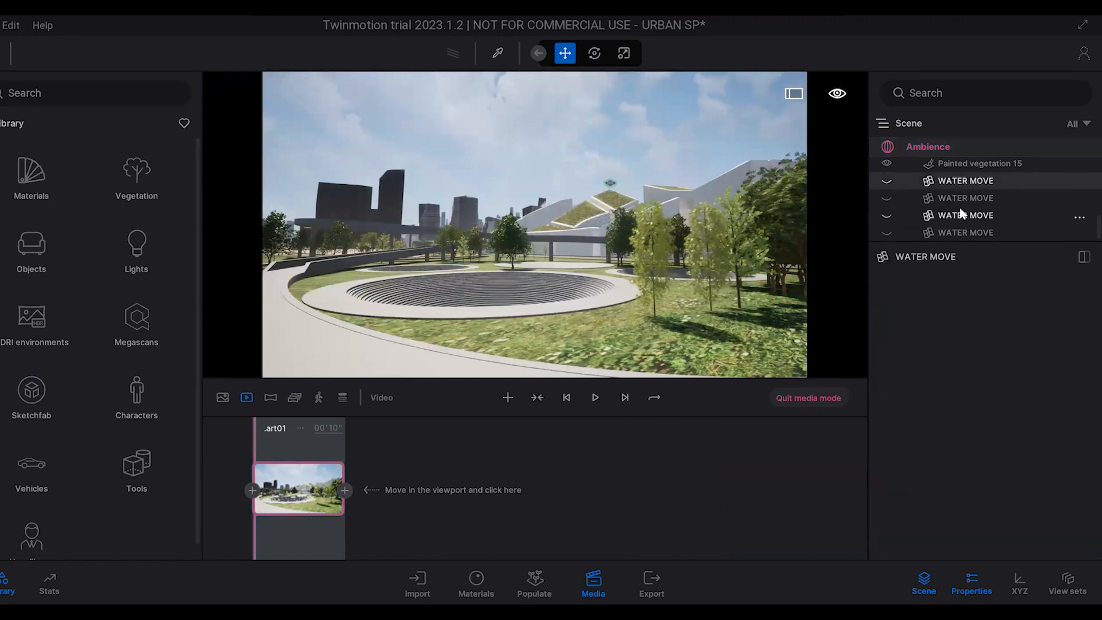
{"action": "left_click", "coordinate": [964, 230]}
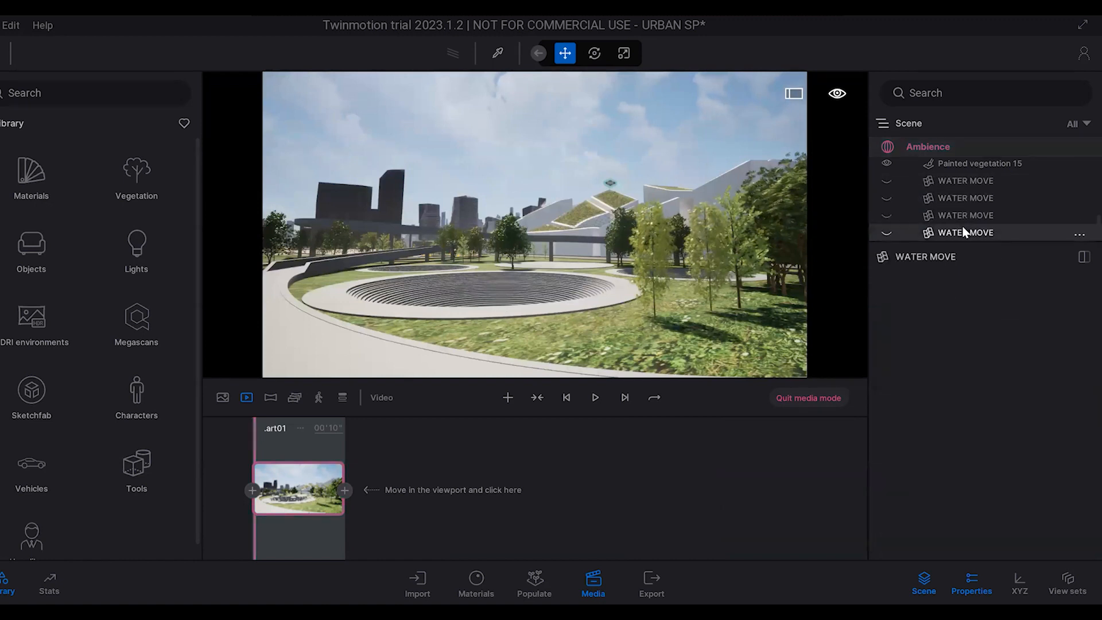
{"action": "scroll", "coordinate": [963, 226], "scroll_direction": "up", "scroll_amount": 2}
{"action": "scroll", "coordinate": [930, 230], "scroll_direction": "up", "scroll_amount": 1}
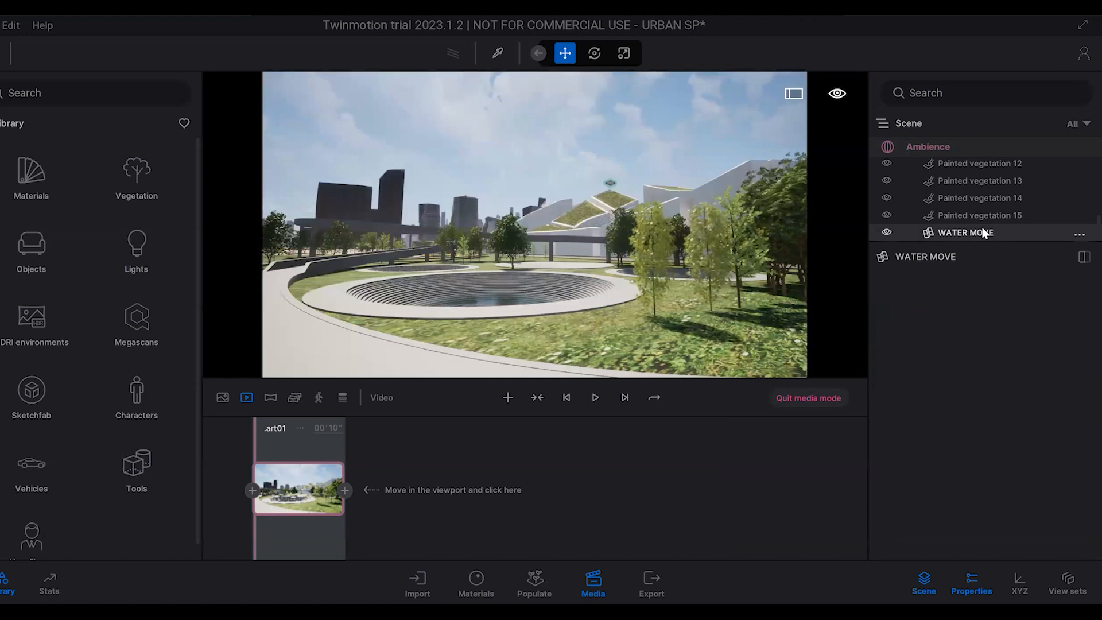
Step: Paste the WATER MOVE object three times, each as an Instance
{"action": "key", "text": "ctrl+v"}
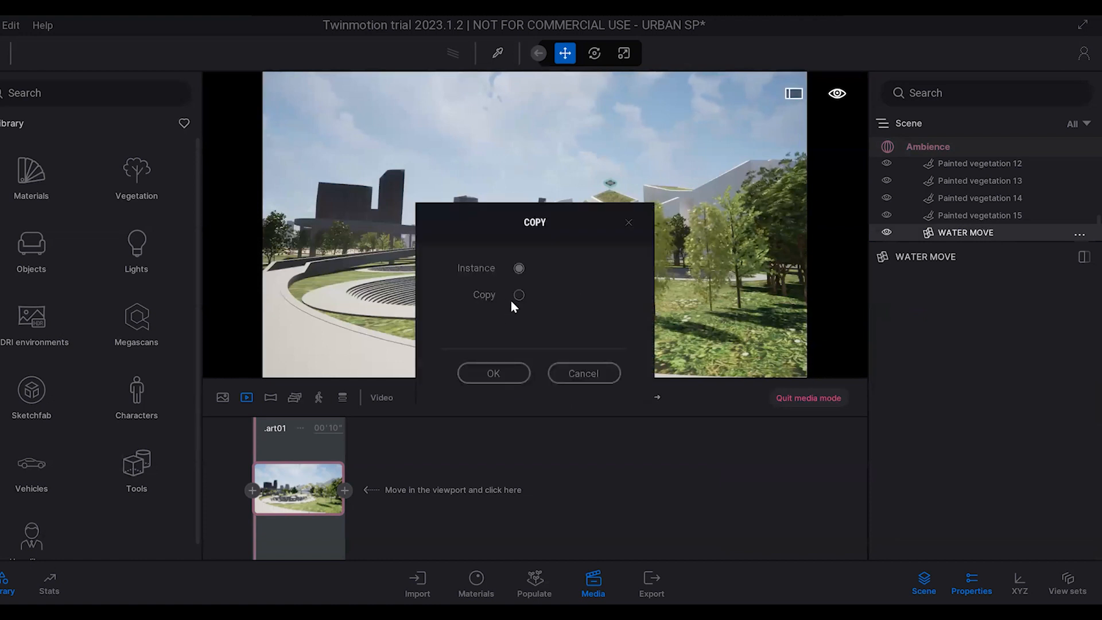
{"action": "left_click", "coordinate": [501, 370]}
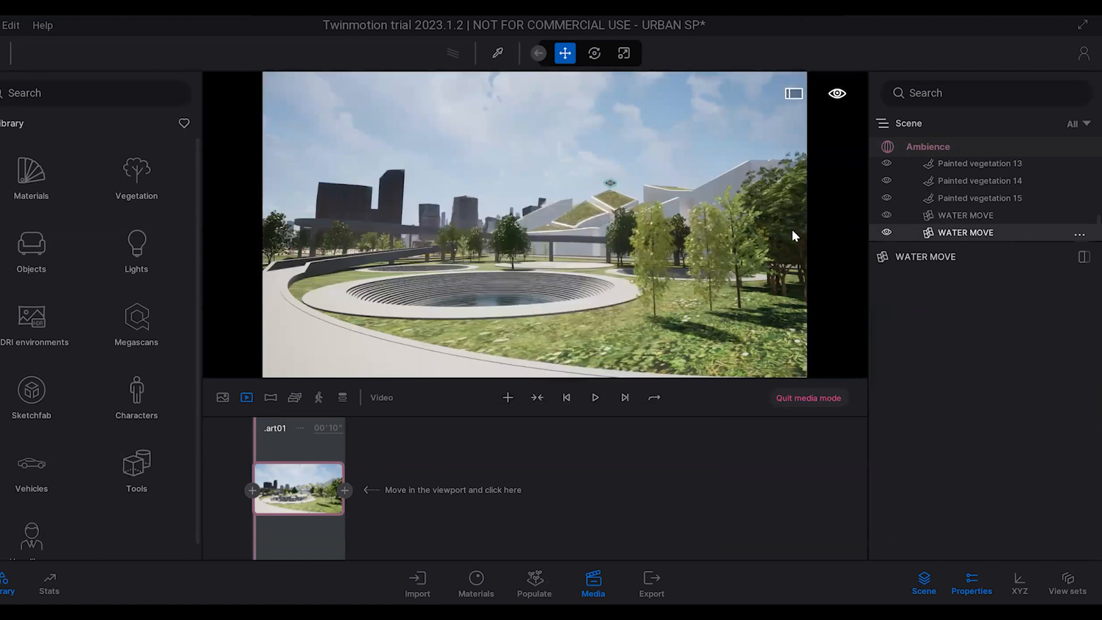
{"action": "key", "text": "ctrl+v"}
{"action": "left_click", "coordinate": [514, 372]}
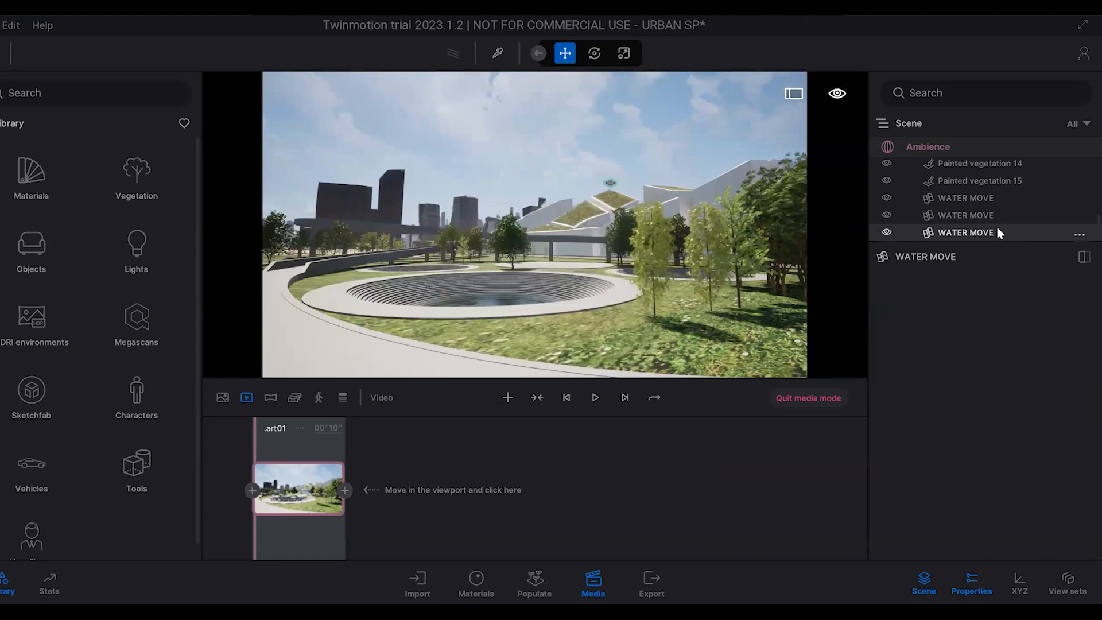
{"action": "key", "text": "ctrl+v"}
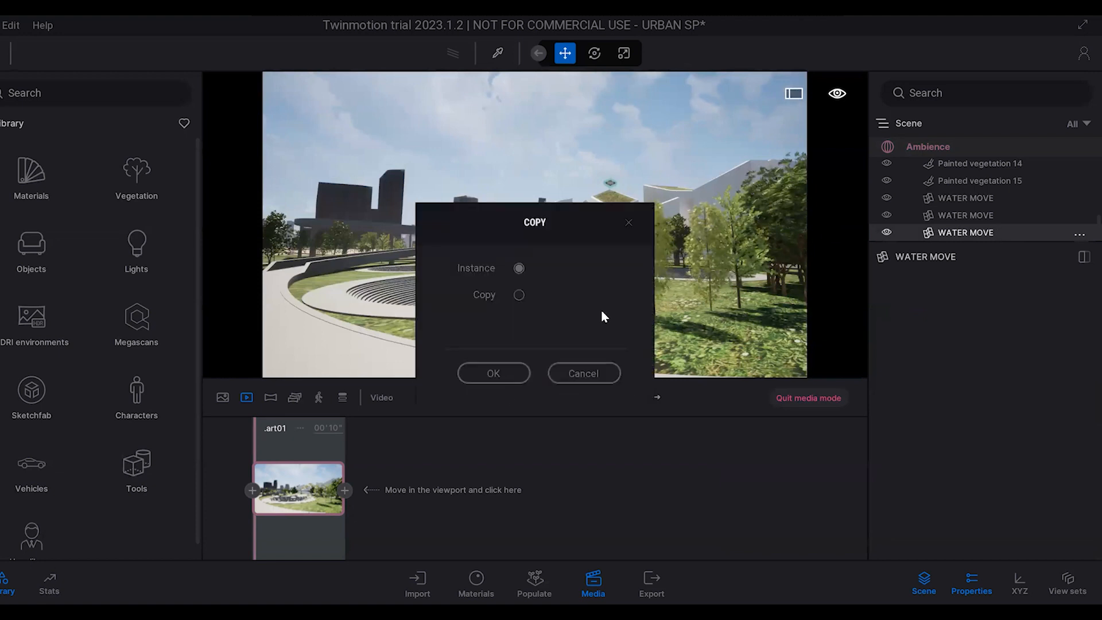
{"action": "left_click", "coordinate": [511, 372]}
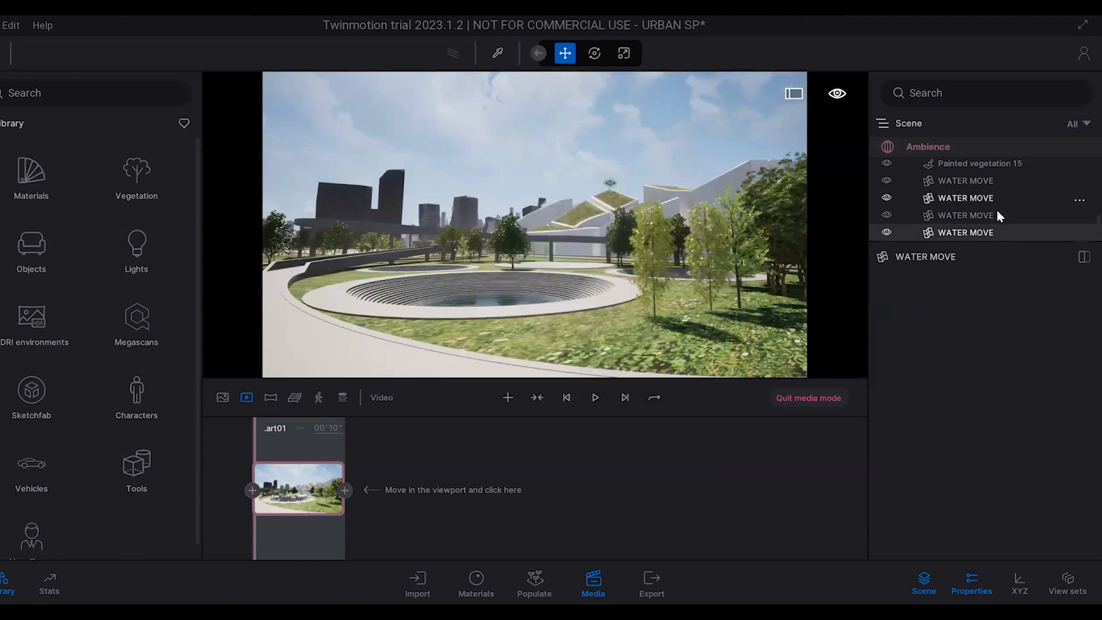
Step: Hide all four WATER MOVE objects in the opening view of the video
{"action": "left_click", "coordinate": [887, 181]}
{"action": "left_click", "coordinate": [301, 494]}
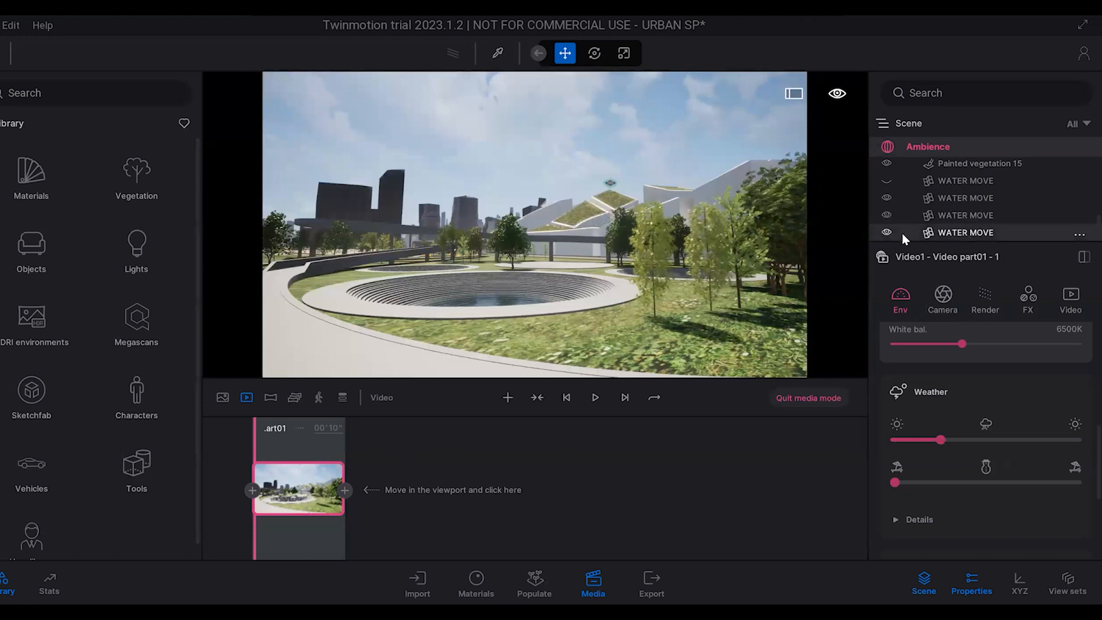
{"action": "left_click", "coordinate": [886, 232]}
{"action": "left_click", "coordinate": [887, 215]}
{"action": "left_click", "coordinate": [886, 197]}
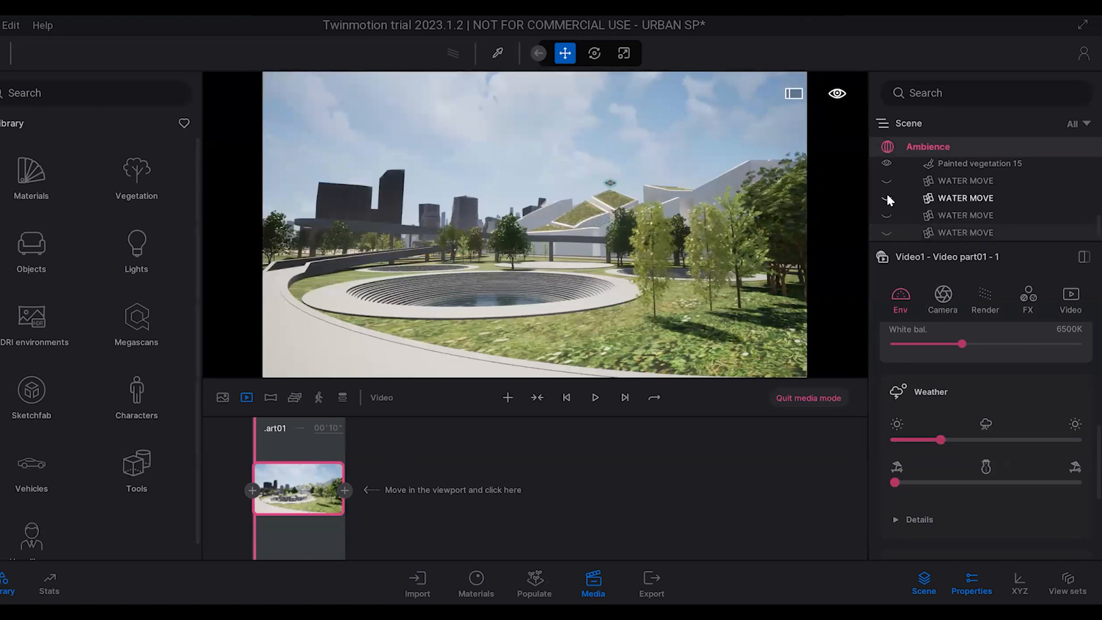
{"action": "left_click", "coordinate": [976, 183]}
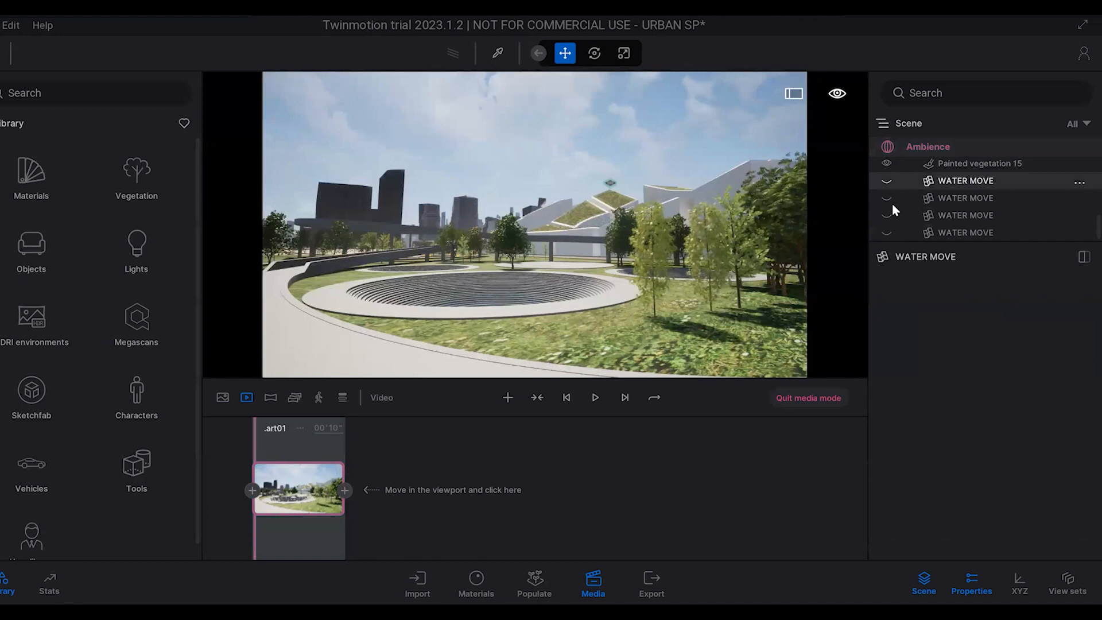
Step: Add a keyframe with all WATER MOVE objects hidden and delete the old first keyframe
{"action": "left_click", "coordinate": [345, 490]}
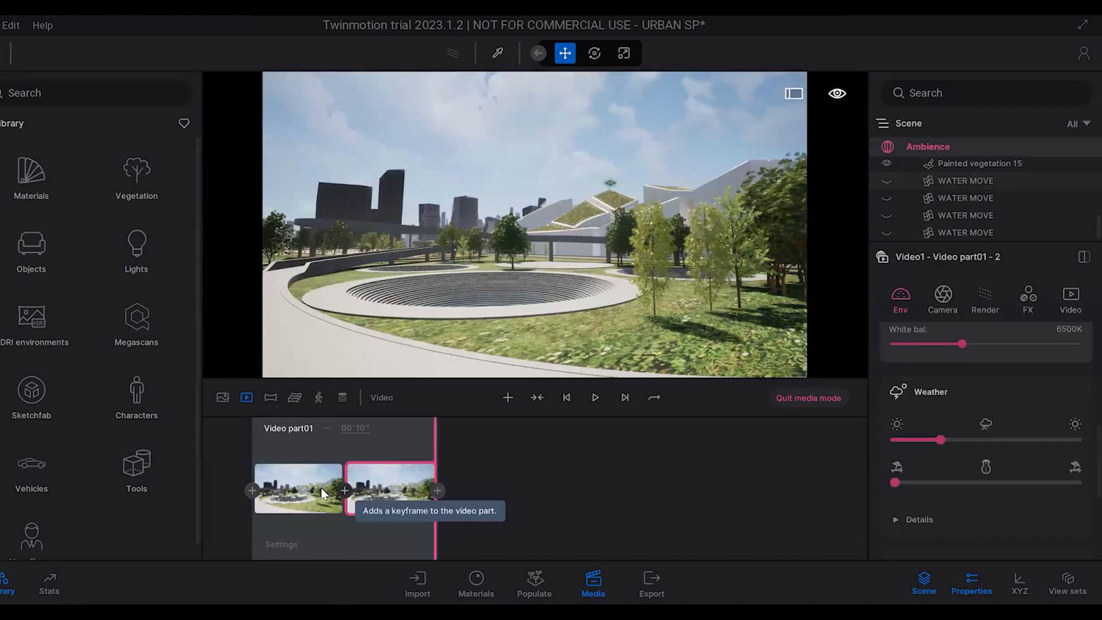
{"action": "left_click", "coordinate": [298, 477]}
{"action": "left_click", "coordinate": [289, 465]}
{"action": "left_click", "coordinate": [288, 465]}
{"action": "left_click", "coordinate": [289, 465]}
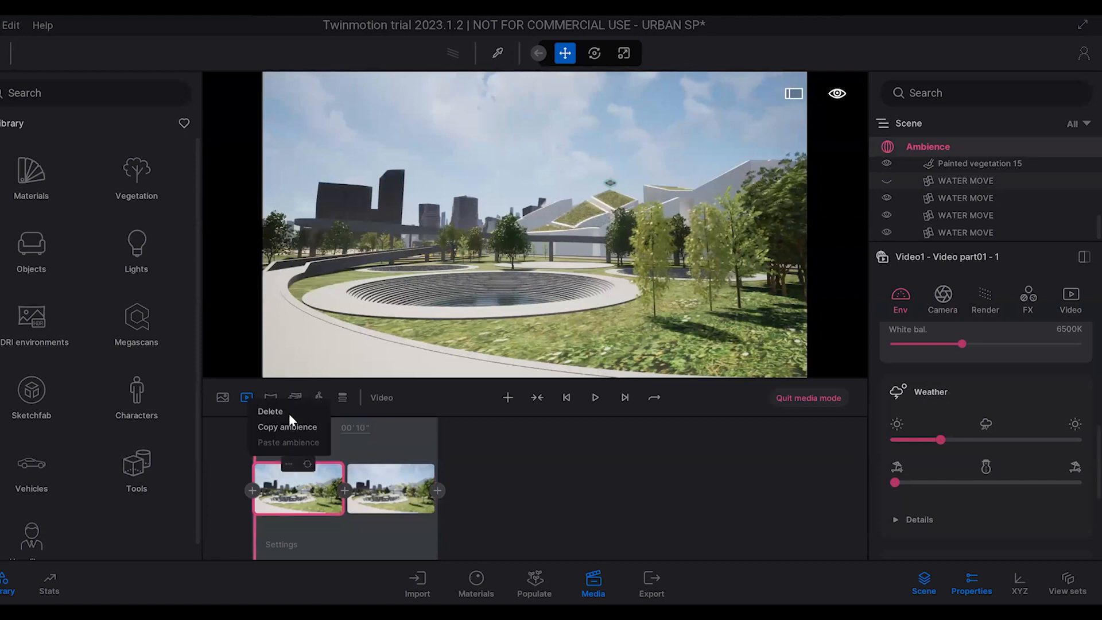
{"action": "left_click", "coordinate": [270, 411]}
Step: Add a second keyframe framing the nearest sunken pool up close, with only the first WATER MOVE object shown
{"action": "left_click", "coordinate": [304, 501]}
{"action": "left_click_drag", "start_coordinate": [509, 249], "coordinate": [522, 256]}
{"action": "middle_click_drag", "start_coordinate": [521, 256], "coordinate": [467, 293]}
{"action": "right_click_drag", "start_coordinate": [467, 293], "coordinate": [500, 297]}
{"action": "middle_click_drag", "start_coordinate": [499, 296], "coordinate": [563, 273]}
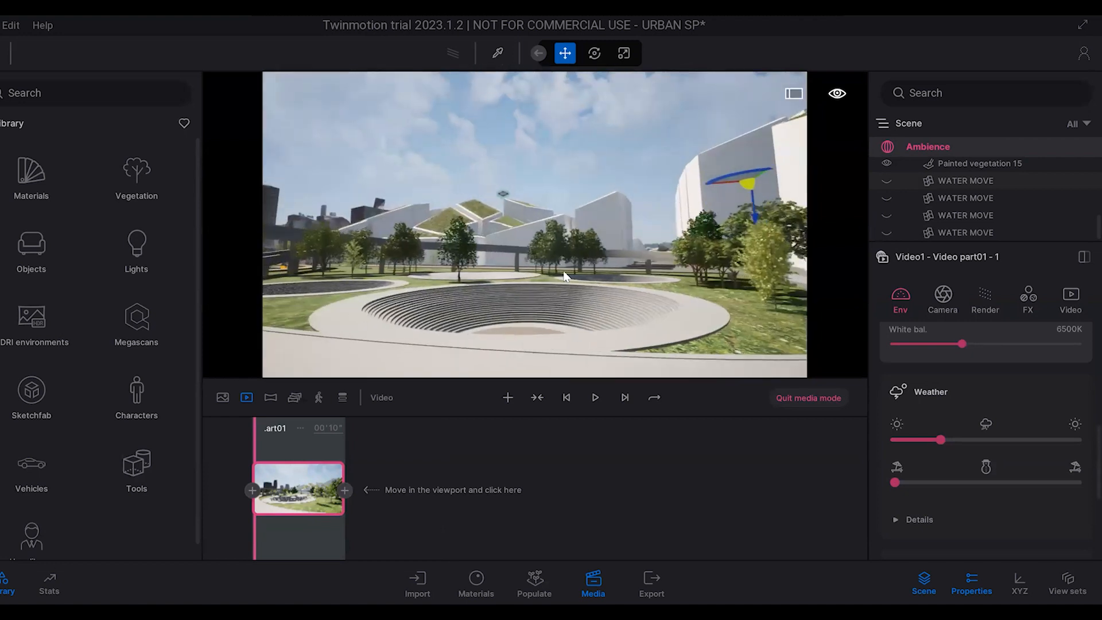
{"action": "left_click", "coordinate": [887, 181]}
{"action": "left_click_drag", "start_coordinate": [756, 218], "coordinate": [769, 210]}
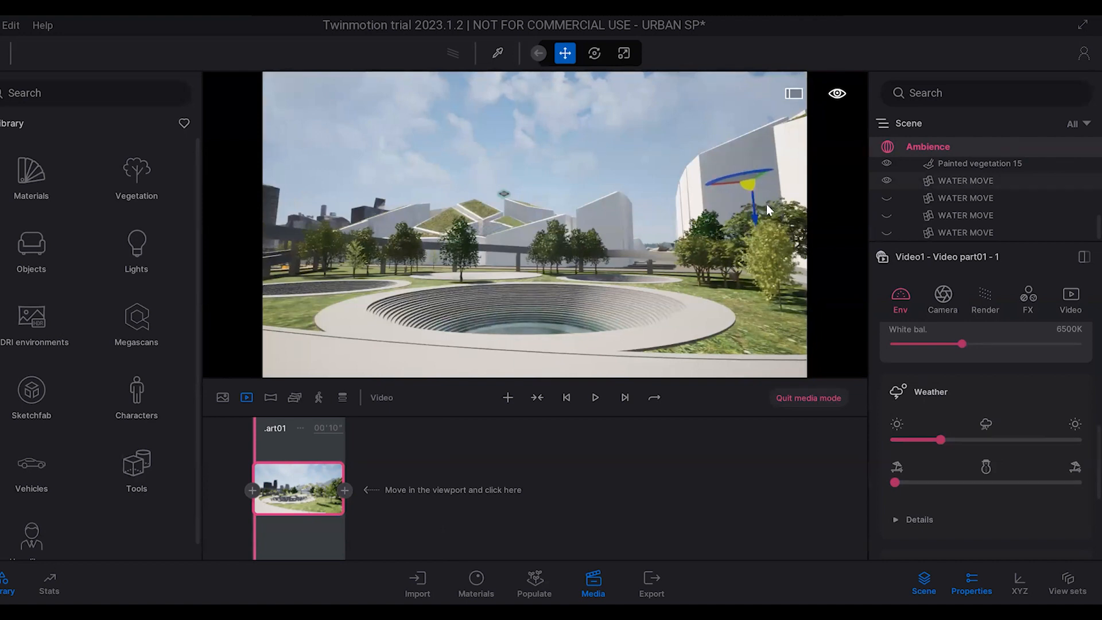
{"action": "left_click", "coordinate": [346, 488]}
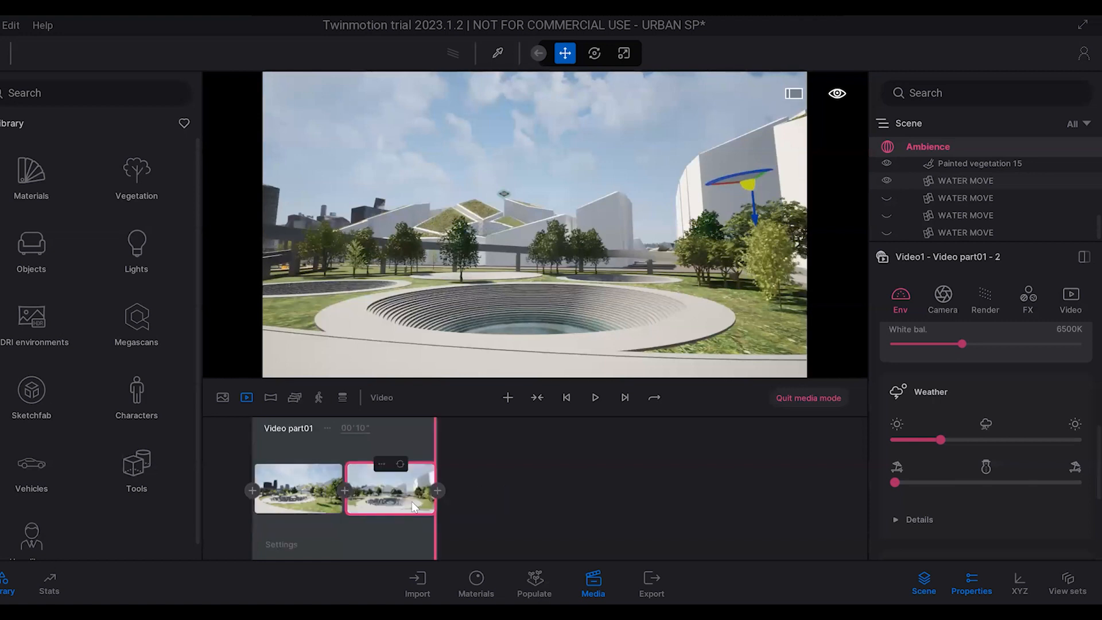
Step: From the second keyframe, reframe the camera on two neighbouring pools and show the second WATER MOVE object instead of the first
{"action": "left_click", "coordinate": [300, 499]}
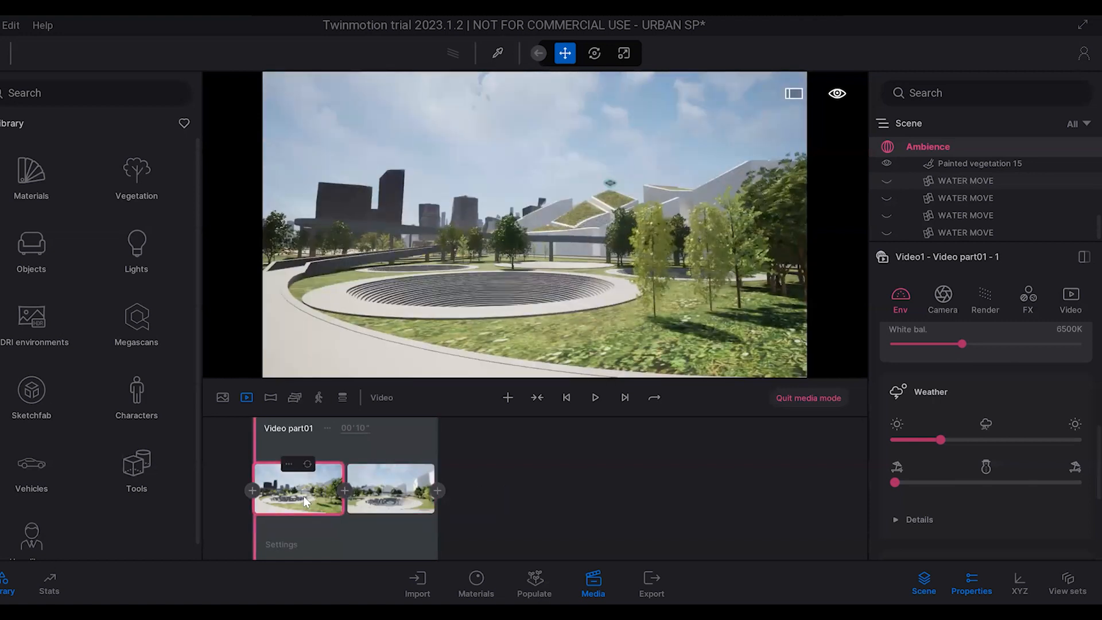
{"action": "left_click", "coordinate": [382, 496]}
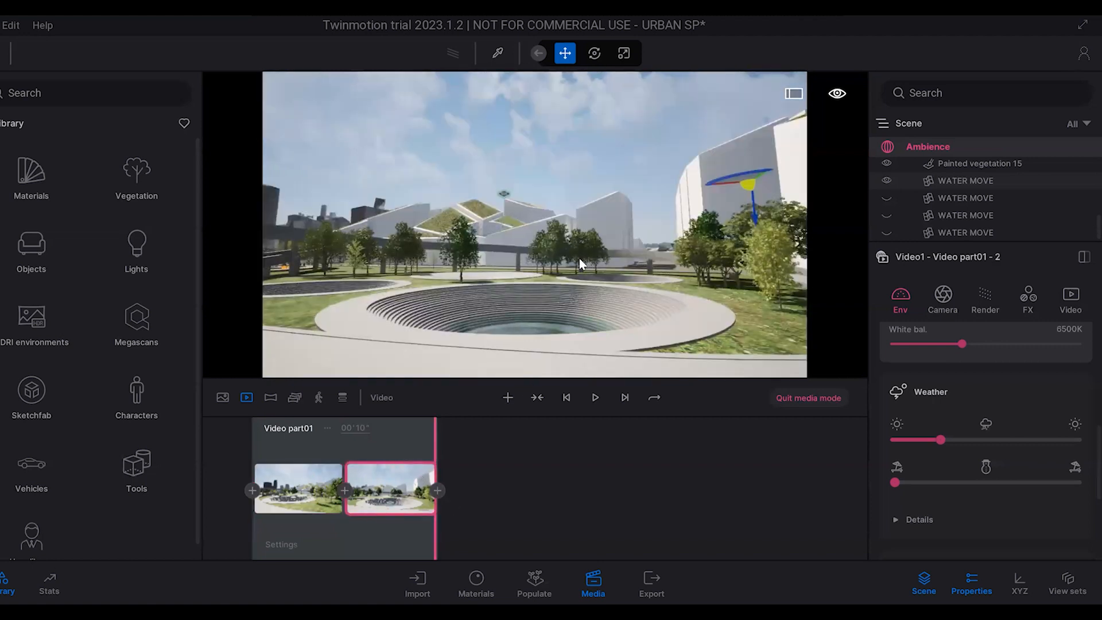
{"action": "right_click_drag", "start_coordinate": [580, 260], "coordinate": [598, 253]}
{"action": "middle_click_drag", "start_coordinate": [597, 253], "coordinate": [531, 262]}
{"action": "right_click_drag", "start_coordinate": [530, 261], "coordinate": [526, 253]}
{"action": "mouse_move", "coordinate": [526, 252]}
{"action": "middle_mouse_down"}
{"action": "mouse_move", "coordinate": [521, 270]}
{"action": "mouse_move", "coordinate": [534, 272]}
{"action": "middle_mouse_up"}
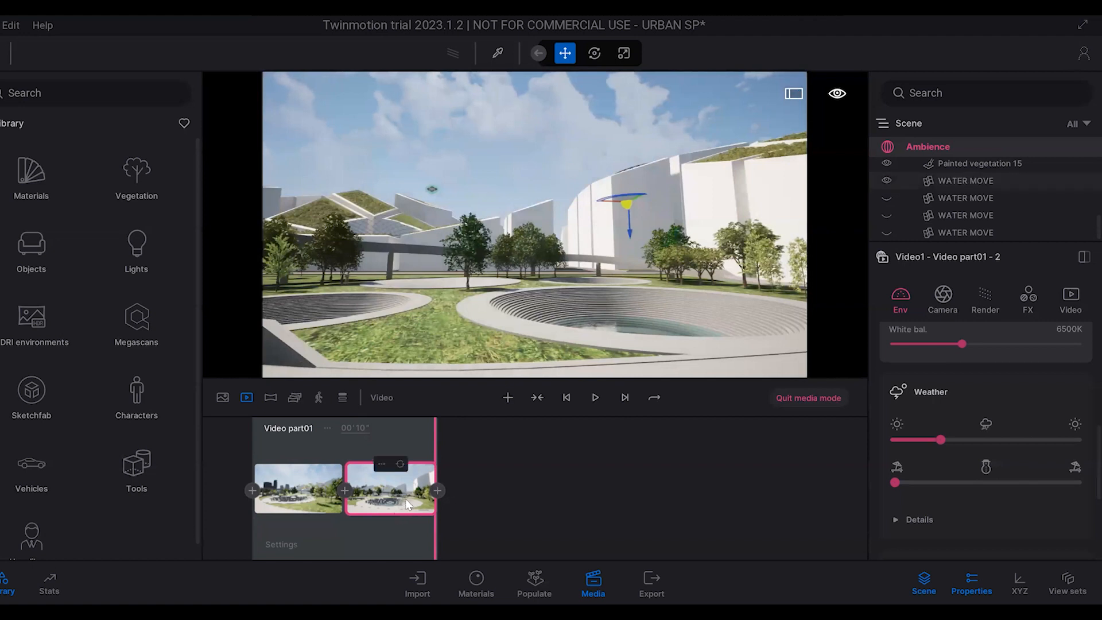
{"action": "left_click", "coordinate": [887, 182]}
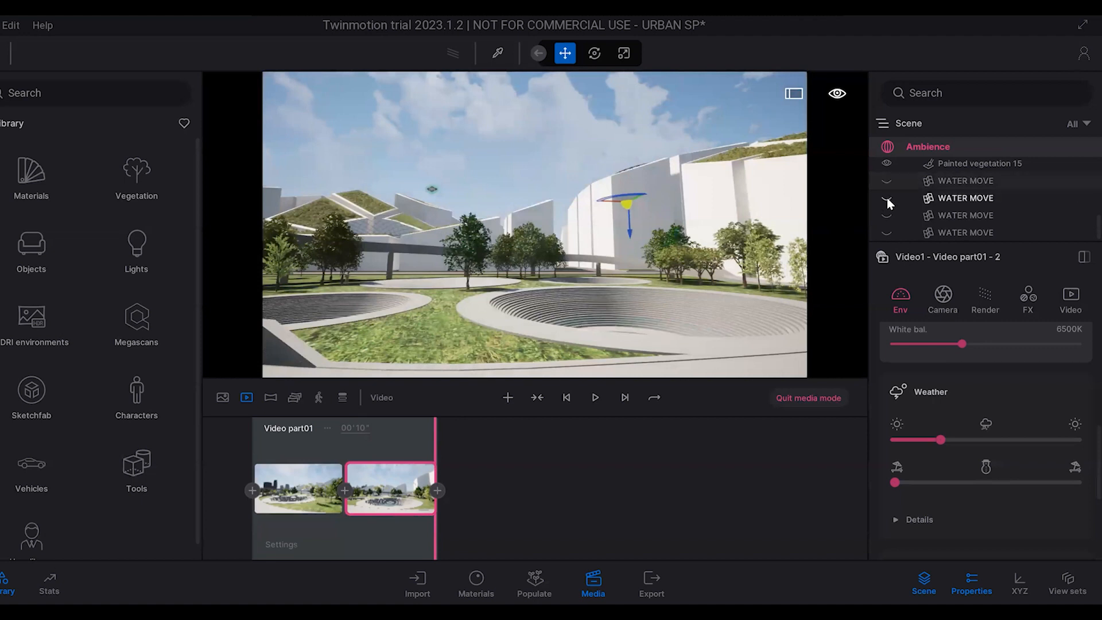
{"action": "left_click", "coordinate": [887, 199]}
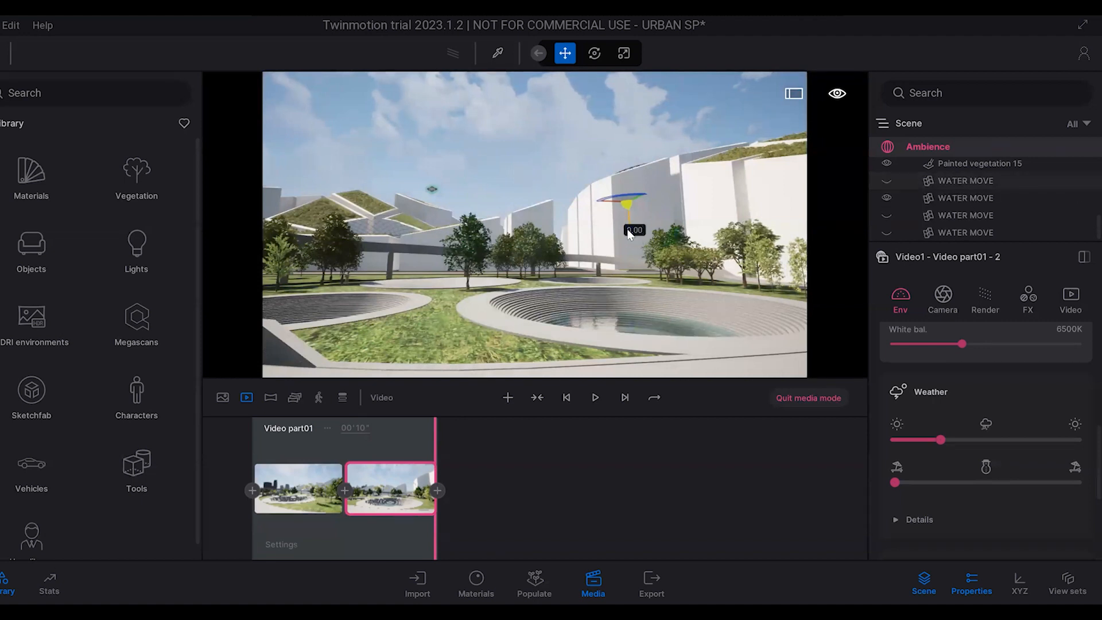
Step: Raise the second WATER MOVE object slightly to lift the pool's water level, and add a third keyframe
{"action": "left_click", "coordinate": [964, 198]}
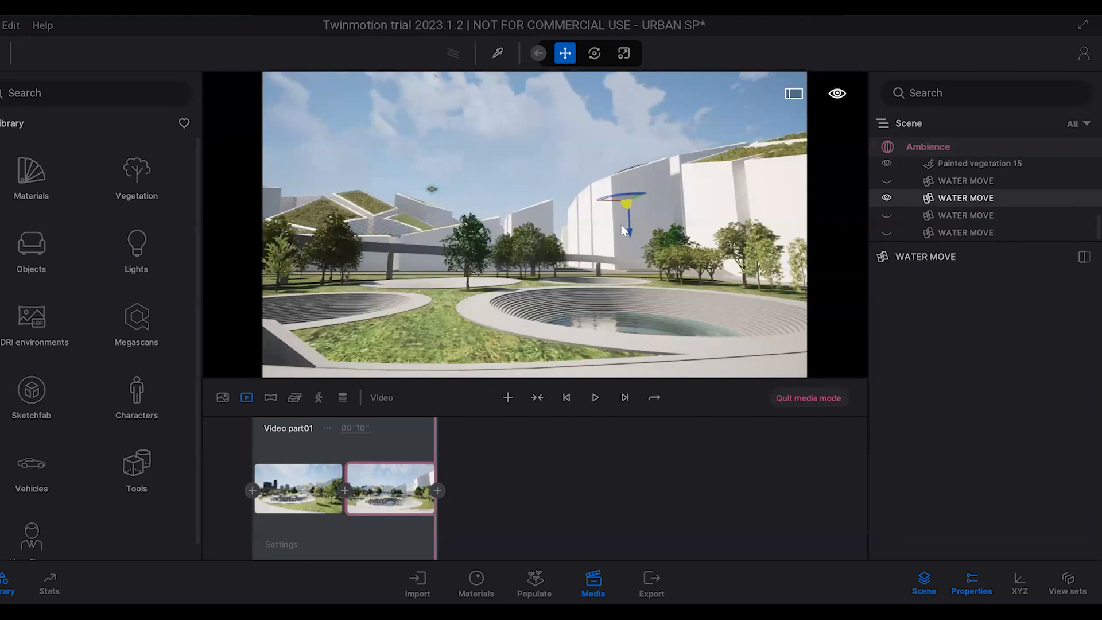
{"action": "left_click_drag", "start_coordinate": [629, 229], "coordinate": [634, 231]}
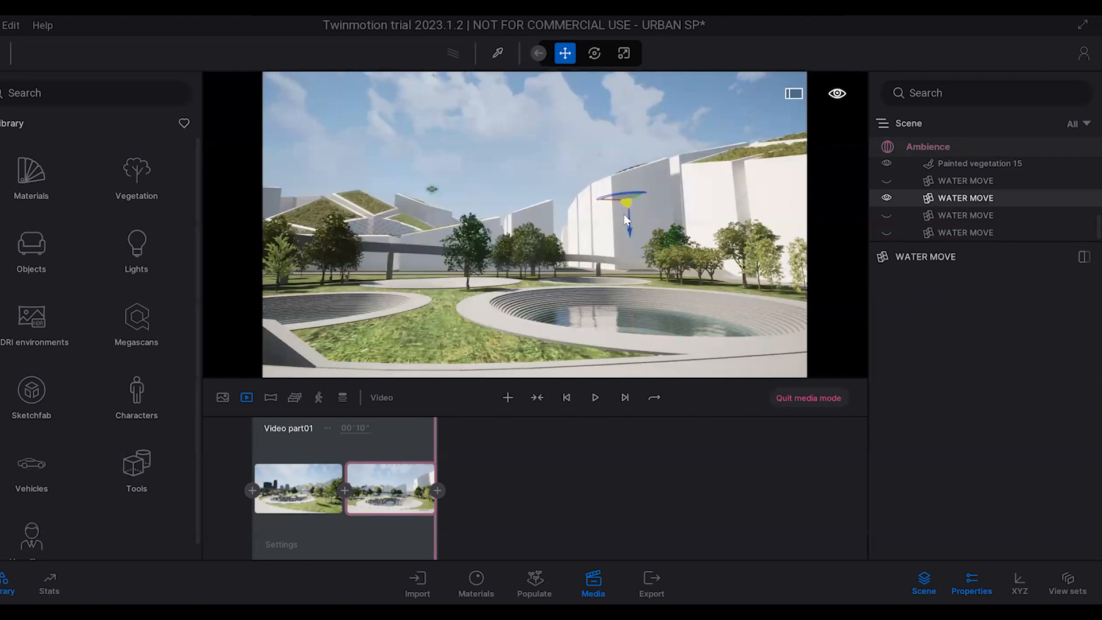
{"action": "left_click", "coordinate": [437, 491]}
Step: Check the camera view and water level of the three keyframes one after another
{"action": "left_click", "coordinate": [404, 491]}
{"action": "left_click", "coordinate": [383, 465]}
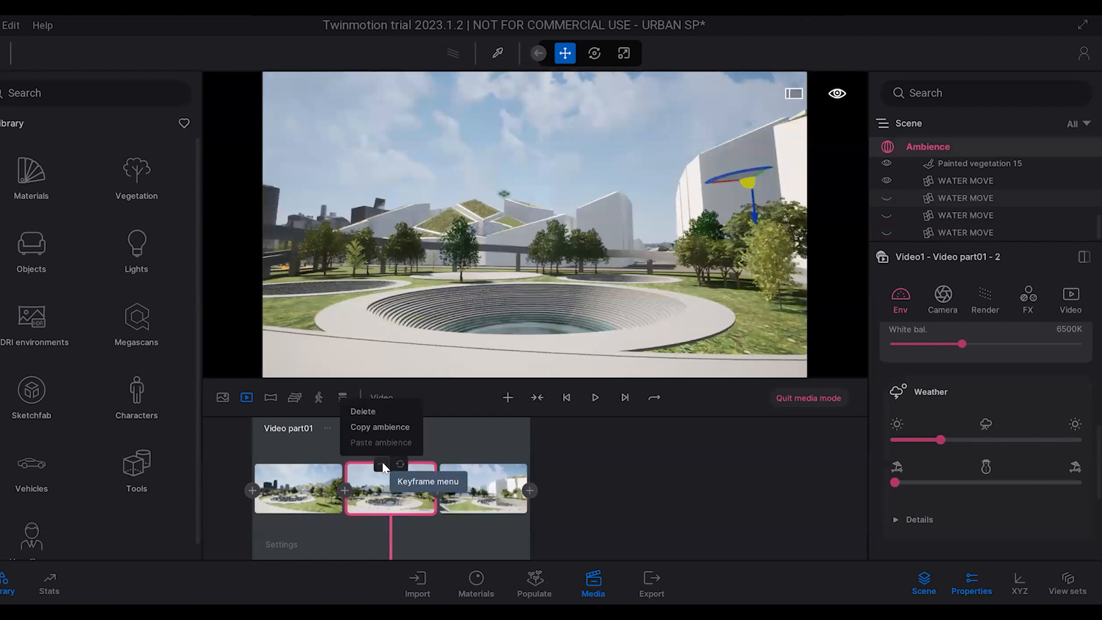
{"action": "left_click", "coordinate": [486, 498]}
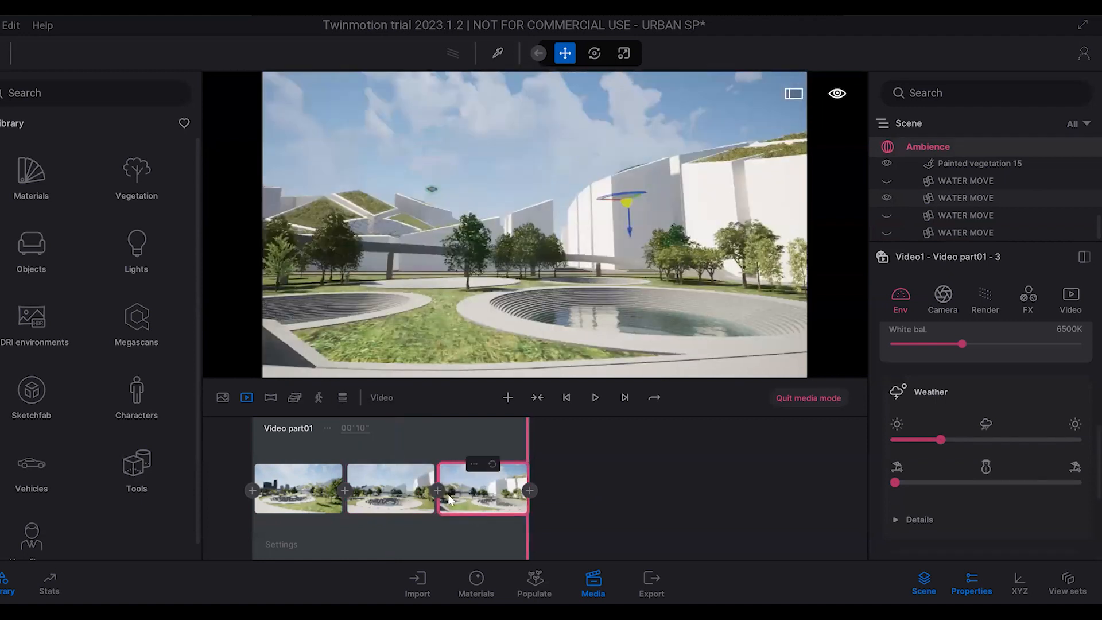
{"action": "left_click", "coordinate": [304, 498]}
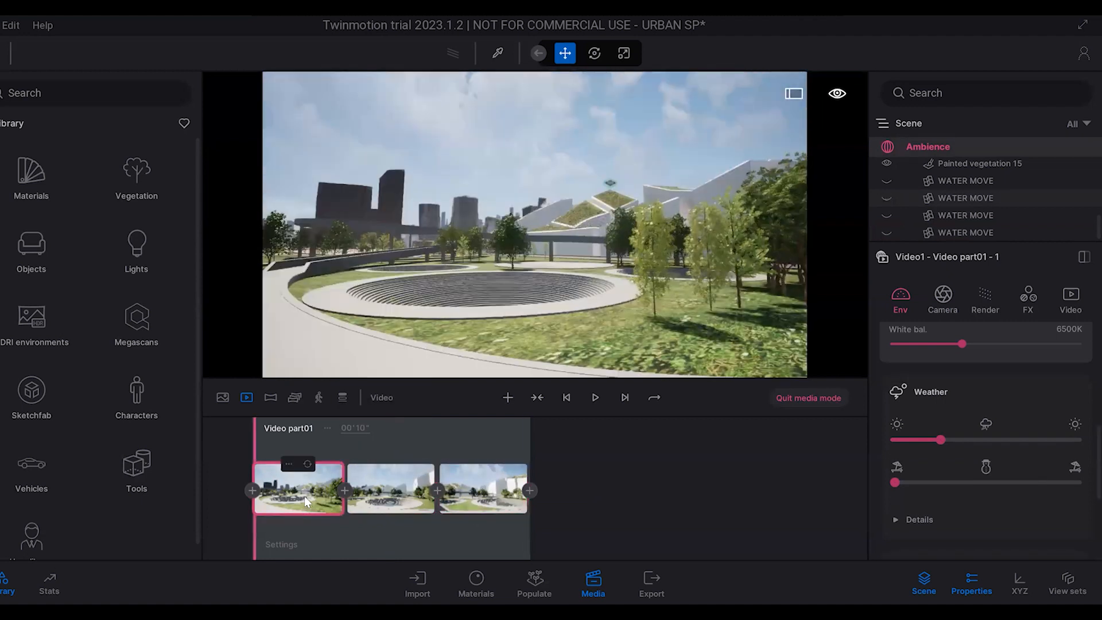
{"action": "left_click", "coordinate": [371, 510]}
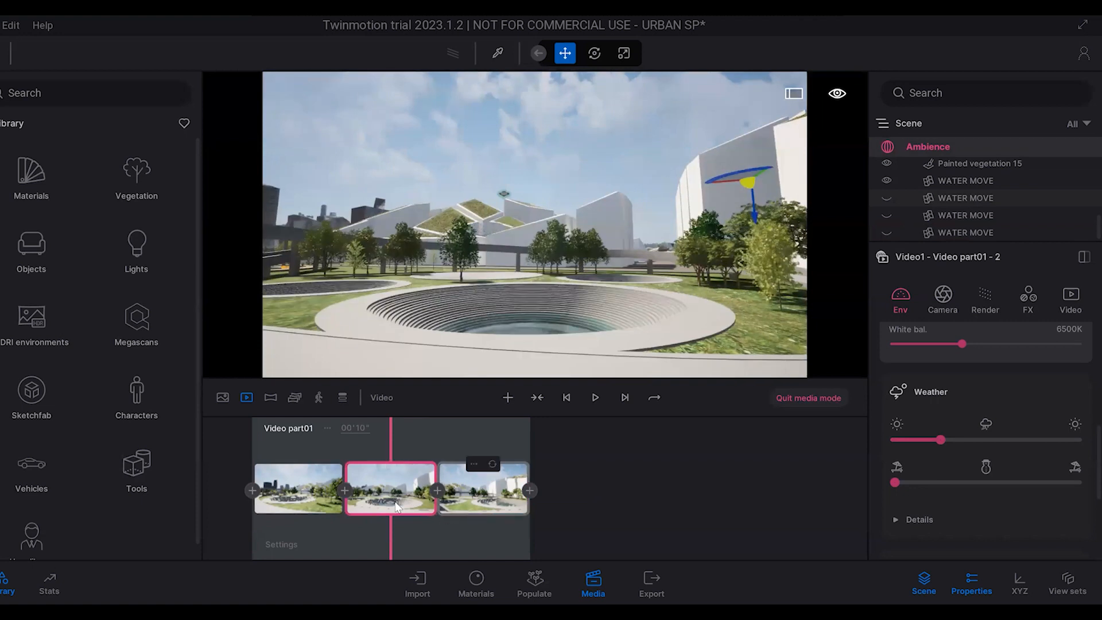
{"action": "left_click", "coordinate": [488, 497]}
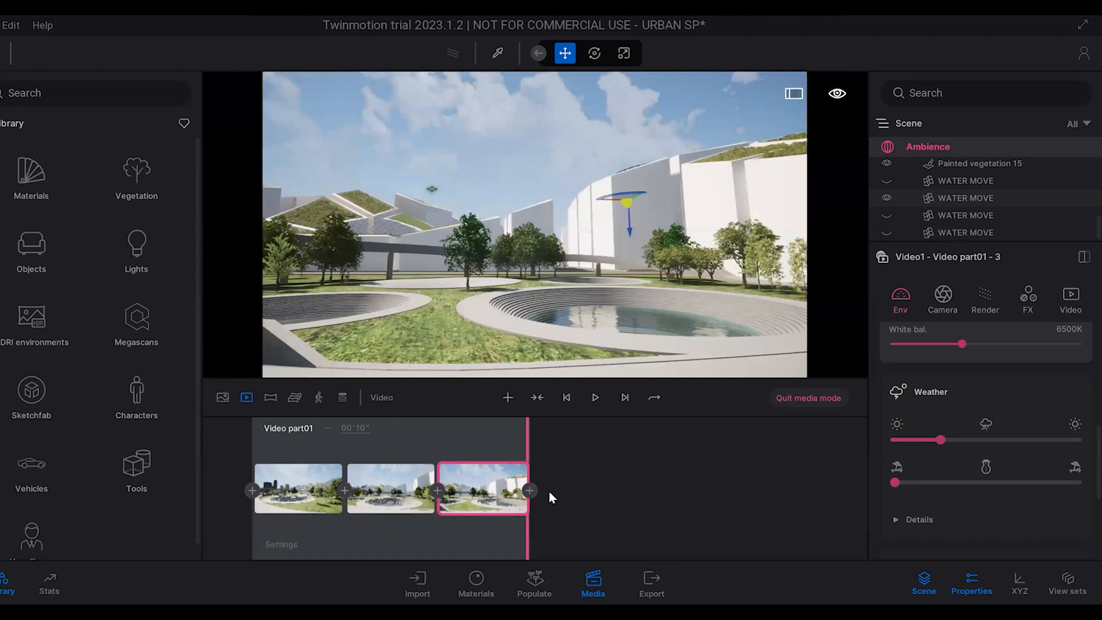
Step: From the third keyframe, reframe the camera to view several pools together and show the third WATER MOVE object instead of the second
{"action": "key", "text": "a"}
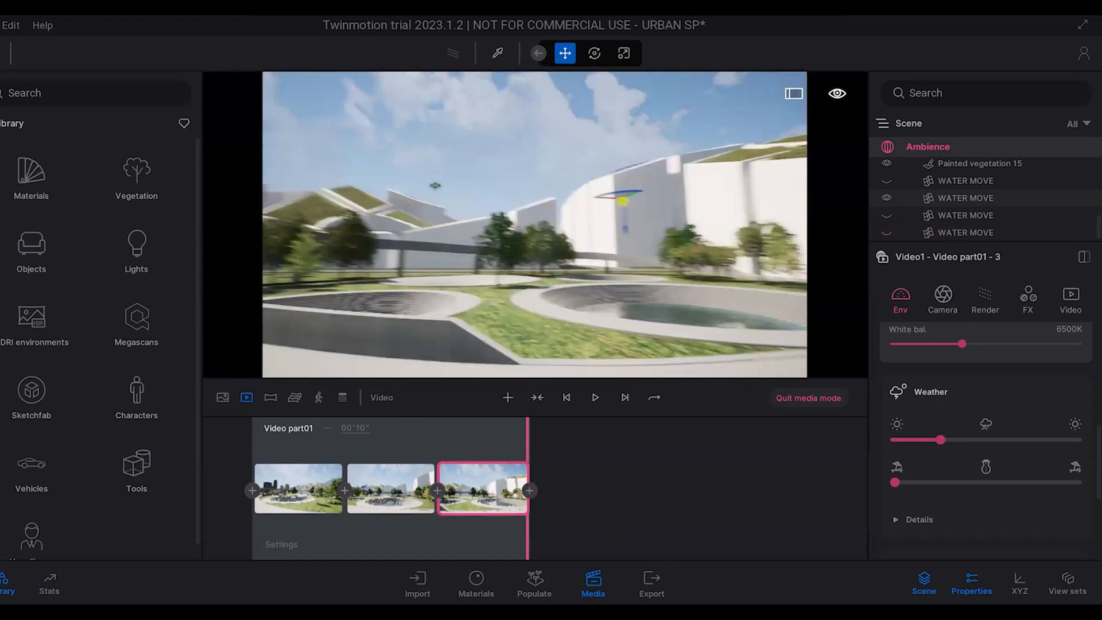
{"action": "right_click_drag", "start_coordinate": [549, 238], "coordinate": [468, 279]}
{"action": "key", "text": "w"}
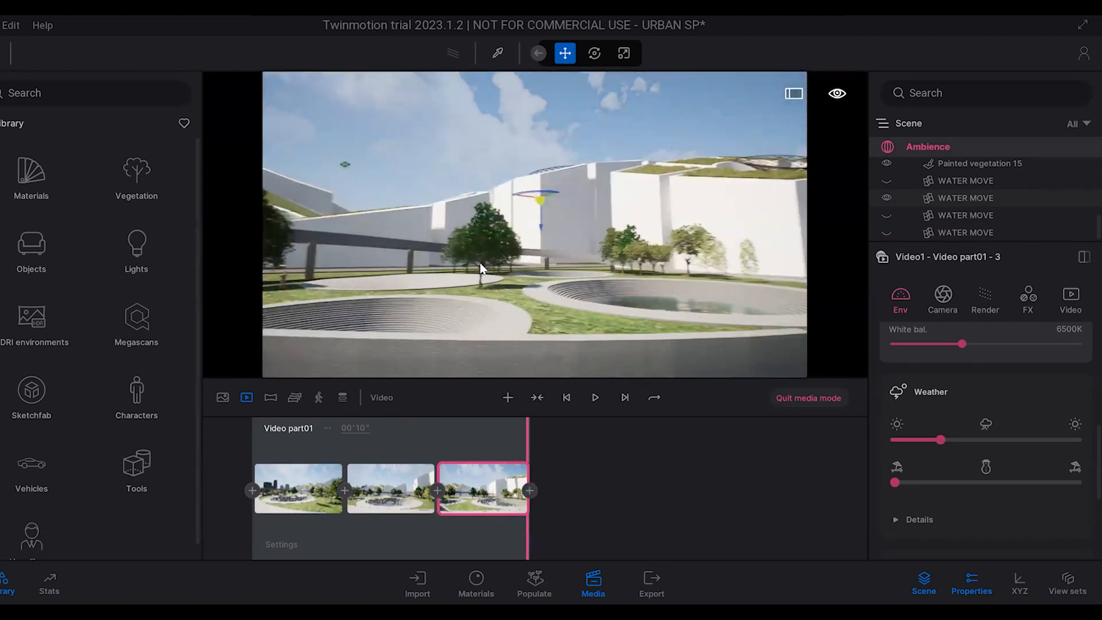
{"action": "right_click_drag", "start_coordinate": [471, 268], "coordinate": [503, 266]}
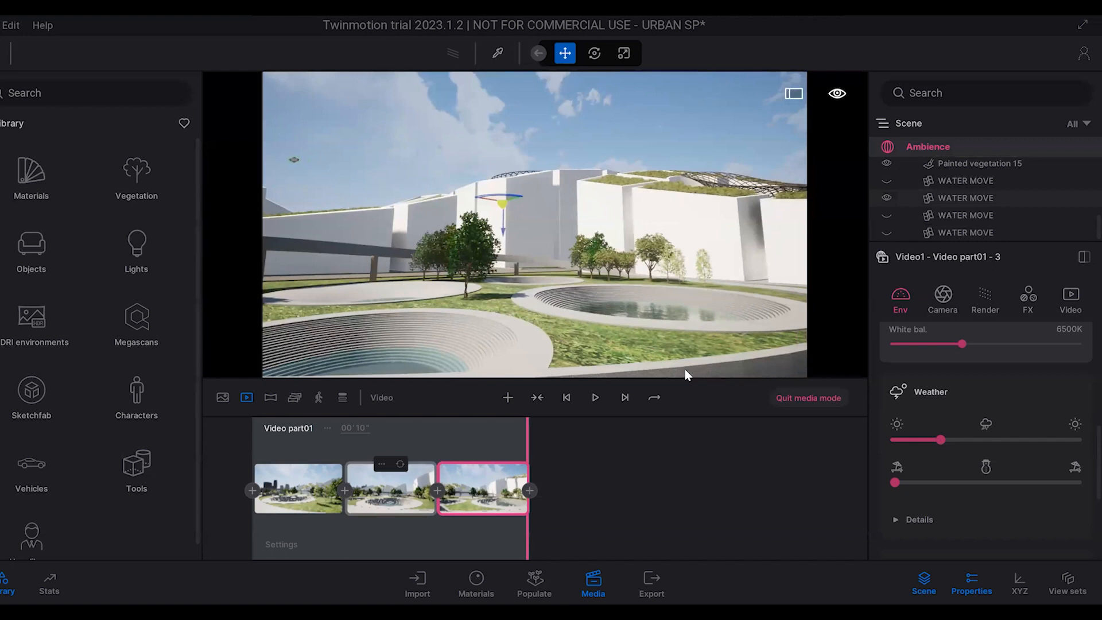
{"action": "left_click", "coordinate": [887, 199]}
{"action": "left_click", "coordinate": [888, 215]}
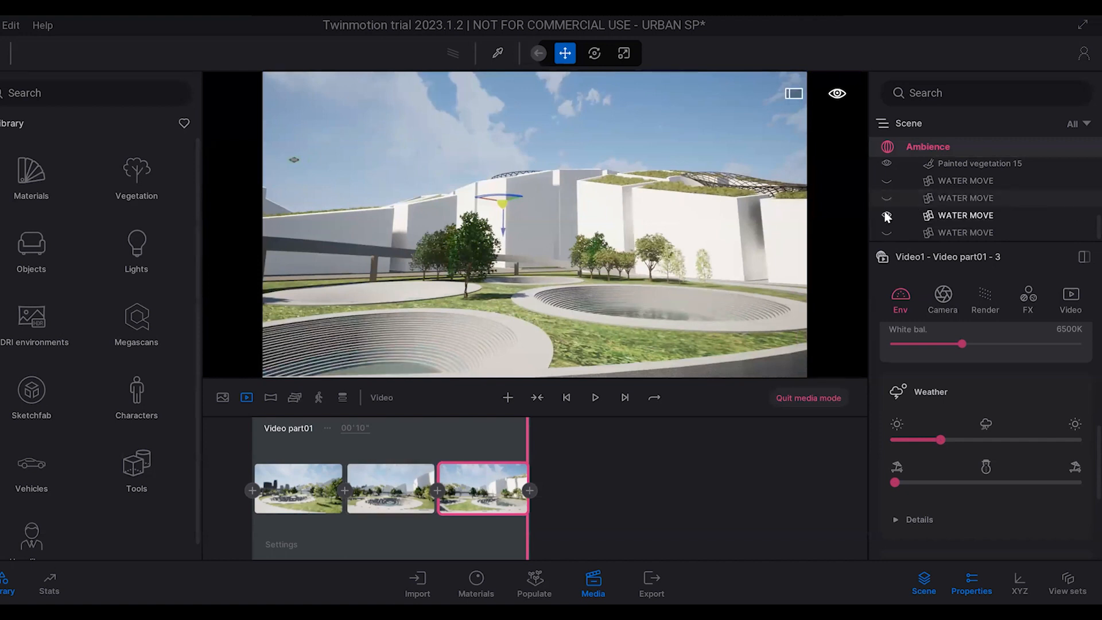
Step: Raise the third WATER MOVE object slightly to lift the water level in the pools, and add a fourth keyframe
{"action": "left_click", "coordinate": [998, 216]}
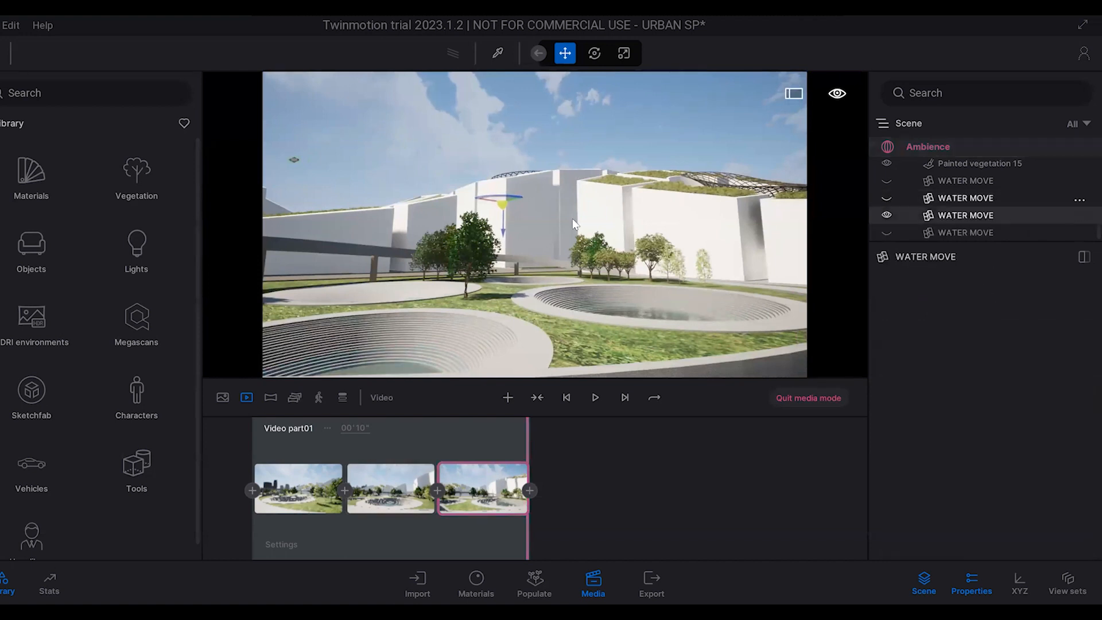
{"action": "left_click_drag", "start_coordinate": [504, 235], "coordinate": [504, 227]}
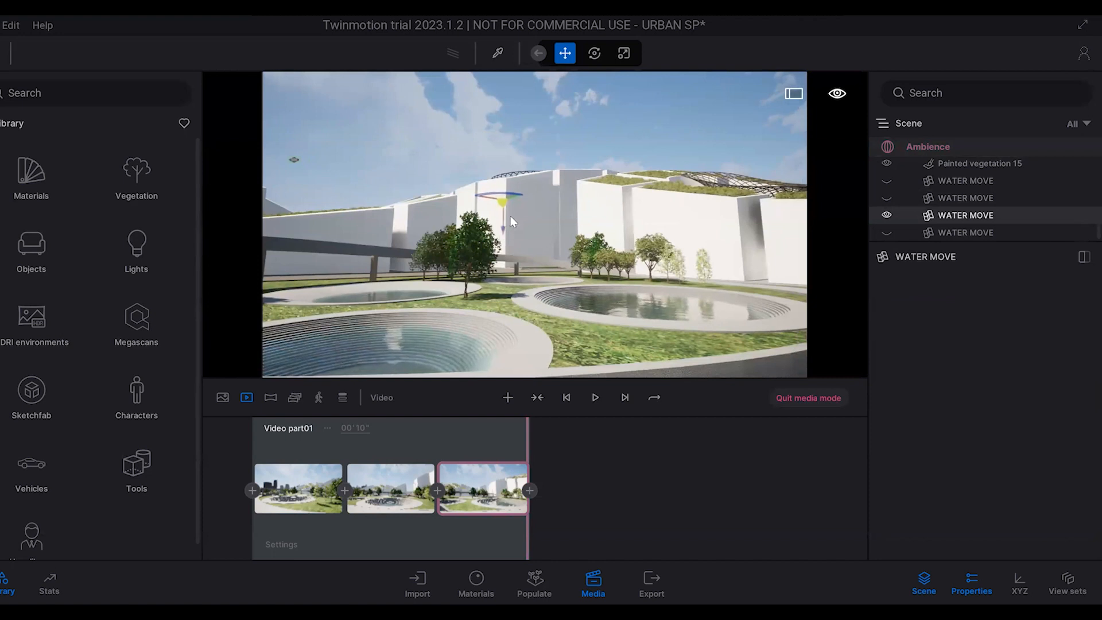
{"action": "left_click", "coordinate": [530, 491]}
{"action": "left_click", "coordinate": [507, 496]}
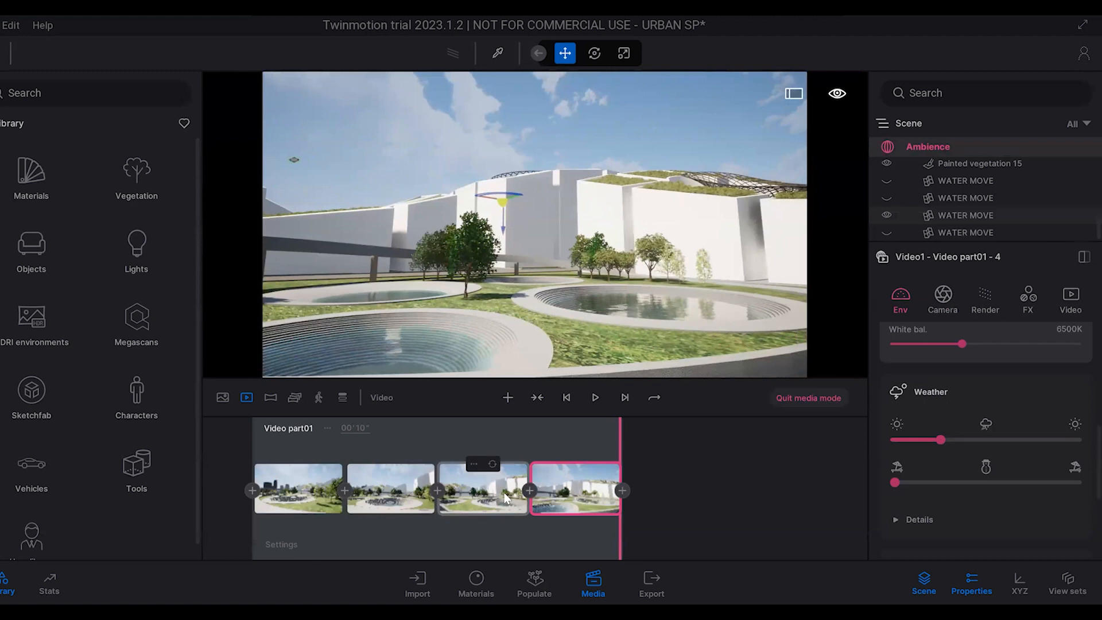
{"action": "left_click", "coordinate": [574, 493]}
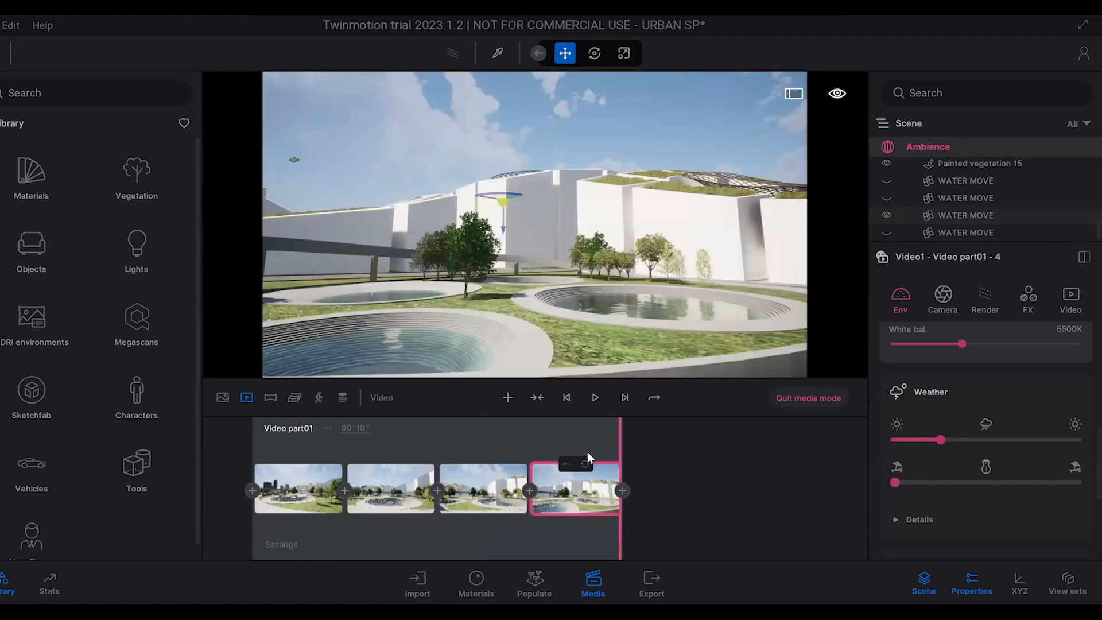
Step: Turn the camera toward the near pool with the city skyline behind, and show the fourth WATER MOVE object instead of the third
{"action": "key", "text": "a"}
{"action": "right_click_drag", "start_coordinate": [493, 268], "coordinate": [601, 225]}
{"action": "key", "text": "a"}
{"action": "key", "text": "a"}
{"action": "key", "text": "a"}
{"action": "key", "text": "s"}
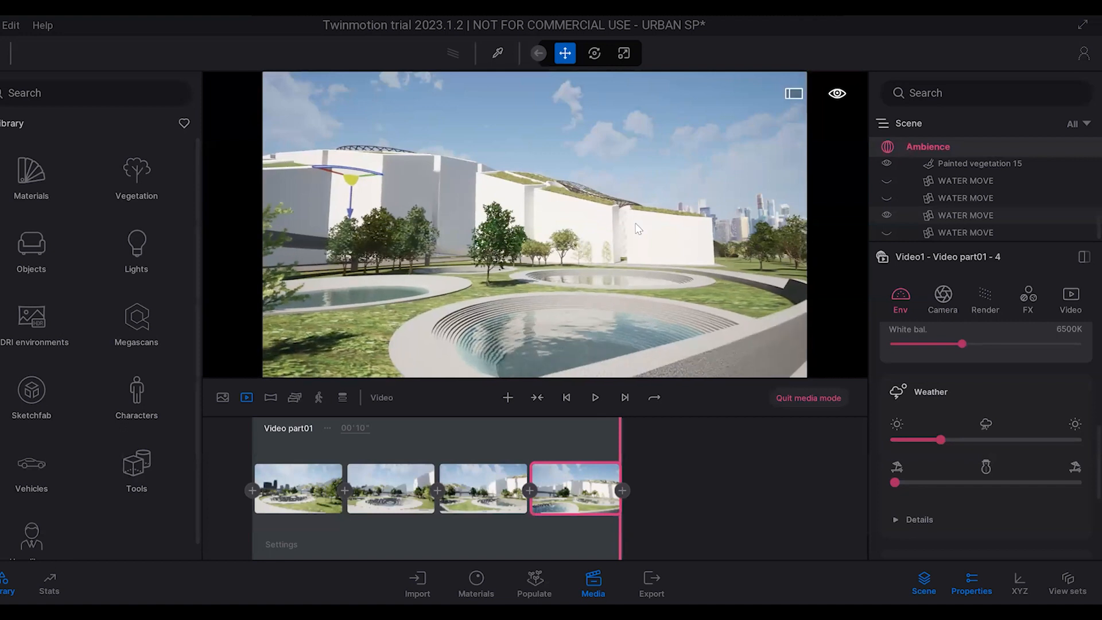
{"action": "left_click", "coordinate": [887, 216]}
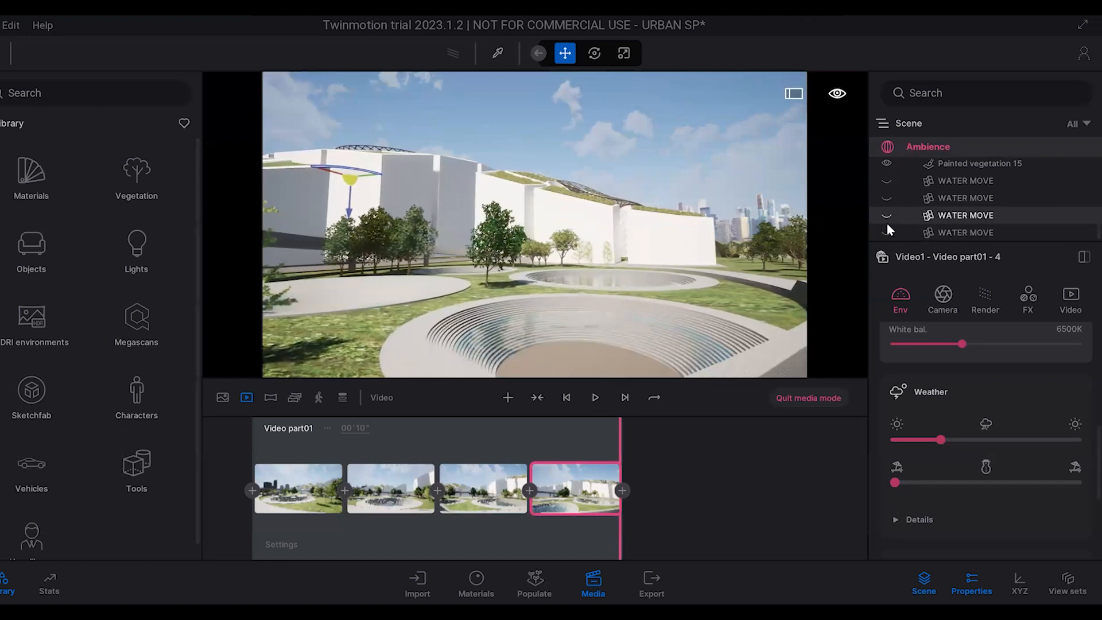
{"action": "left_click", "coordinate": [887, 232]}
Step: Raise the fourth WATER MOVE object until the water nearly fills the pools, and add a fifth keyframe
{"action": "left_click", "coordinate": [968, 233]}
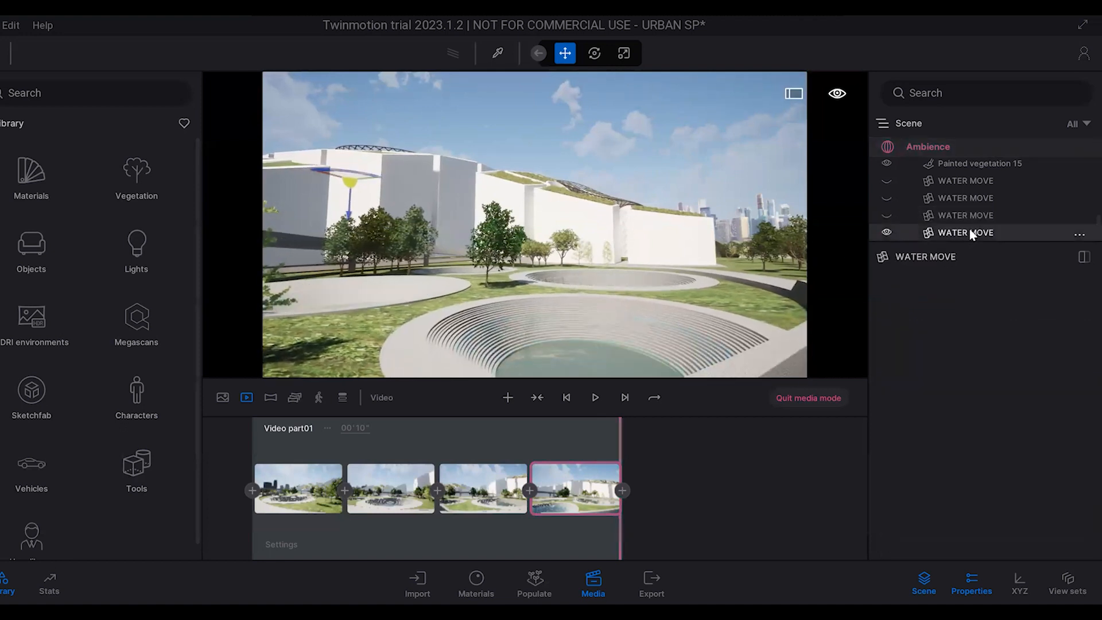
{"action": "left_click", "coordinate": [350, 217]}
{"action": "left_click_drag", "start_coordinate": [352, 216], "coordinate": [351, 211]}
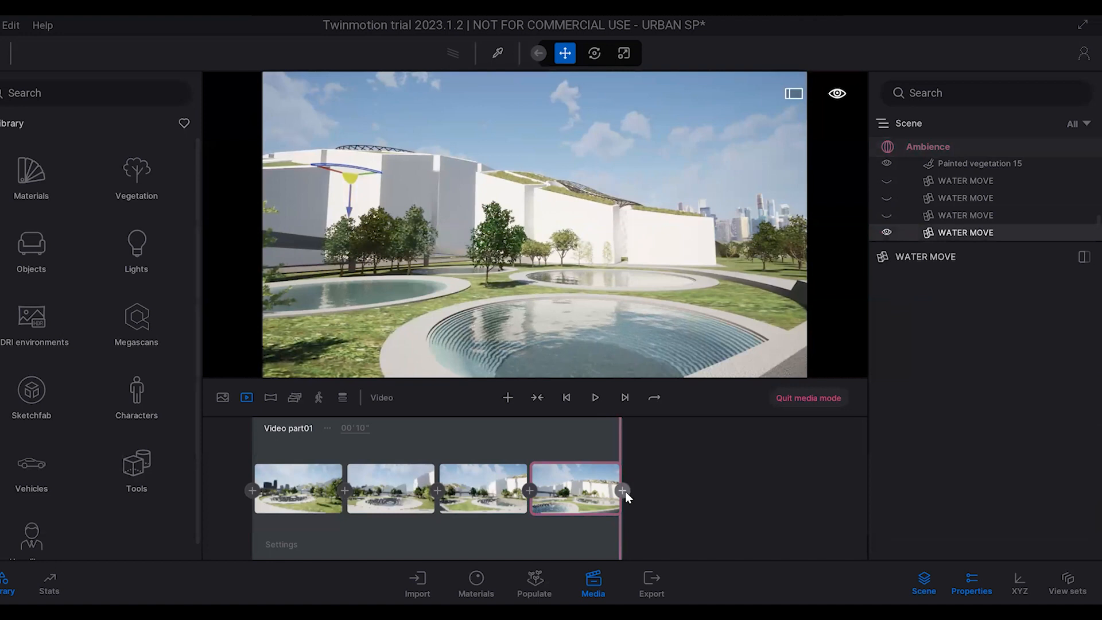
{"action": "left_click", "coordinate": [623, 491]}
Step: Play the video from the first keyframe, and check the camera view and water level of all five keyframes
{"action": "left_click", "coordinate": [313, 497]}
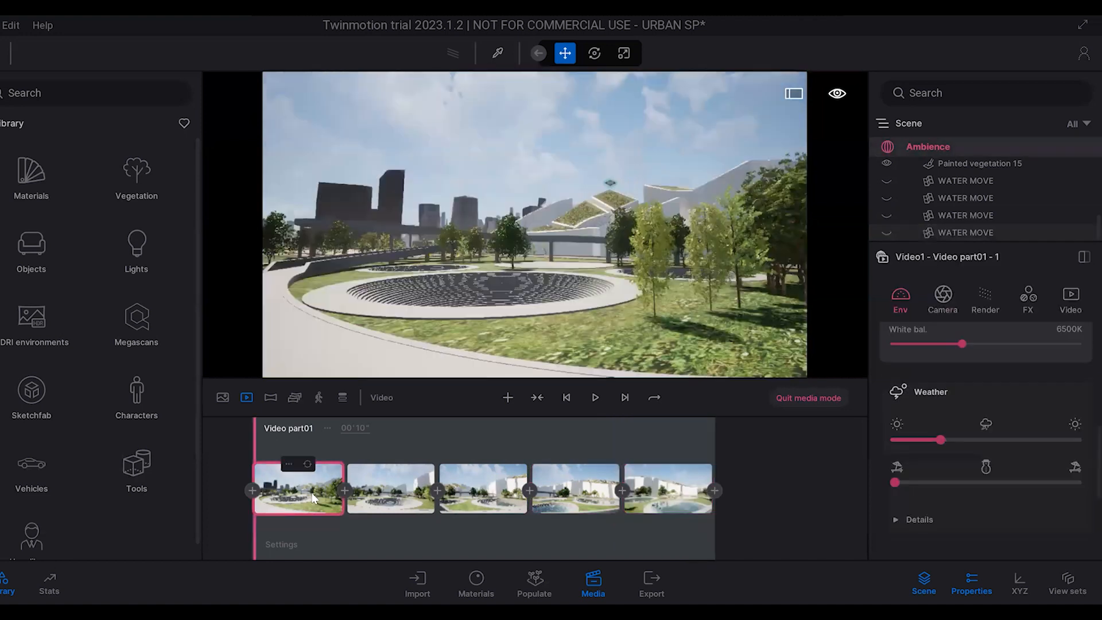
{"action": "left_click", "coordinate": [597, 397]}
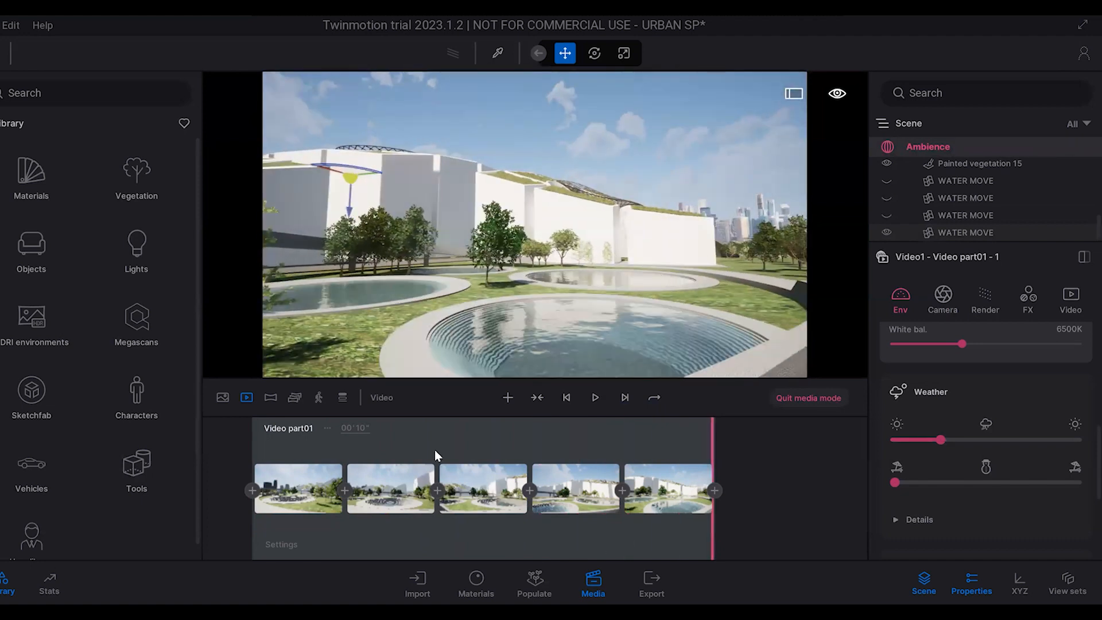
{"action": "left_click", "coordinate": [414, 493]}
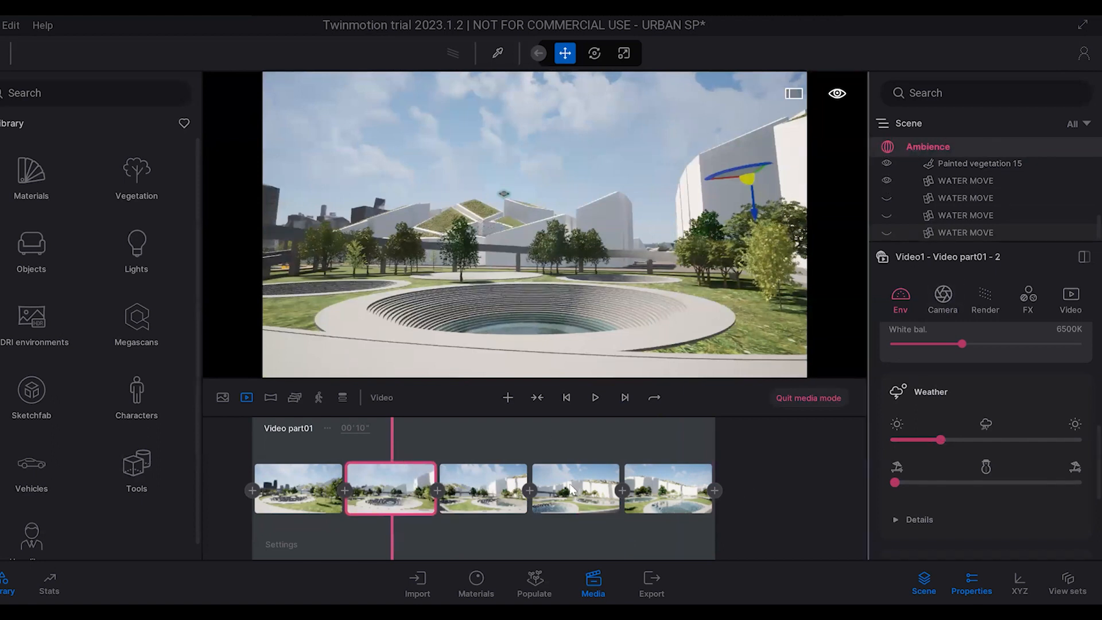
{"action": "left_click", "coordinate": [484, 498]}
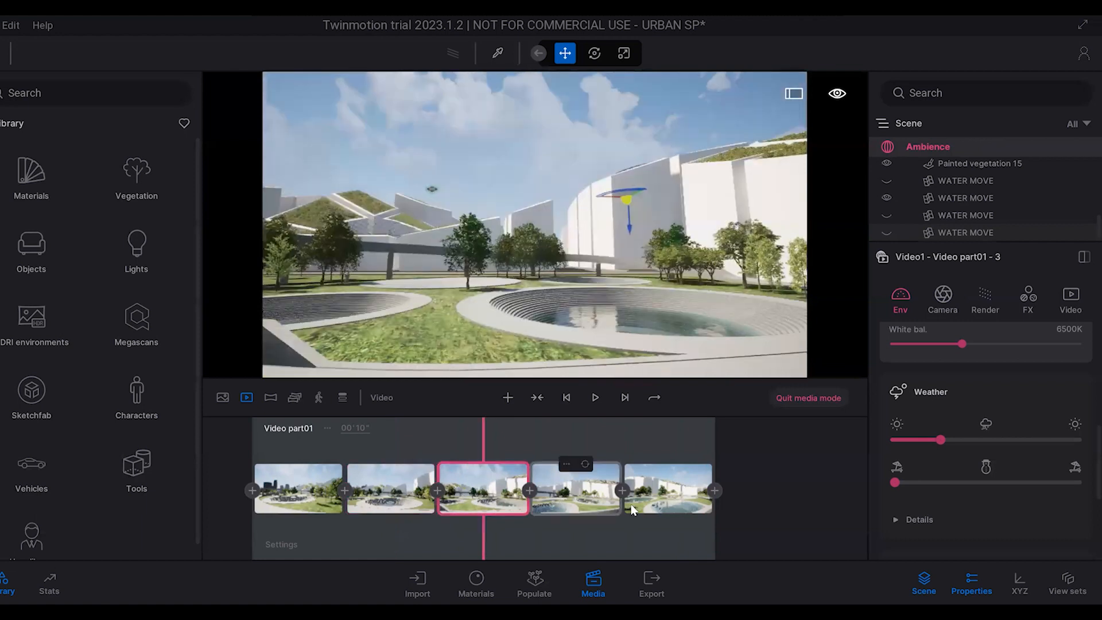
{"action": "left_click", "coordinate": [569, 500]}
{"action": "left_click", "coordinate": [650, 499]}
{"action": "left_click", "coordinate": [415, 497]}
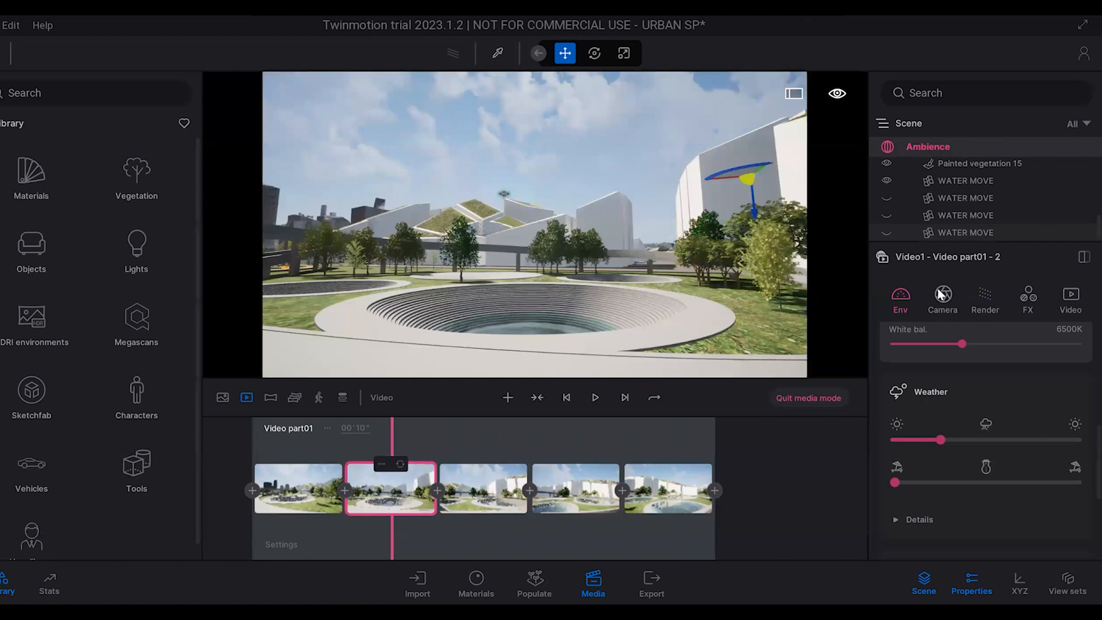
{"action": "left_click", "coordinate": [305, 501]}
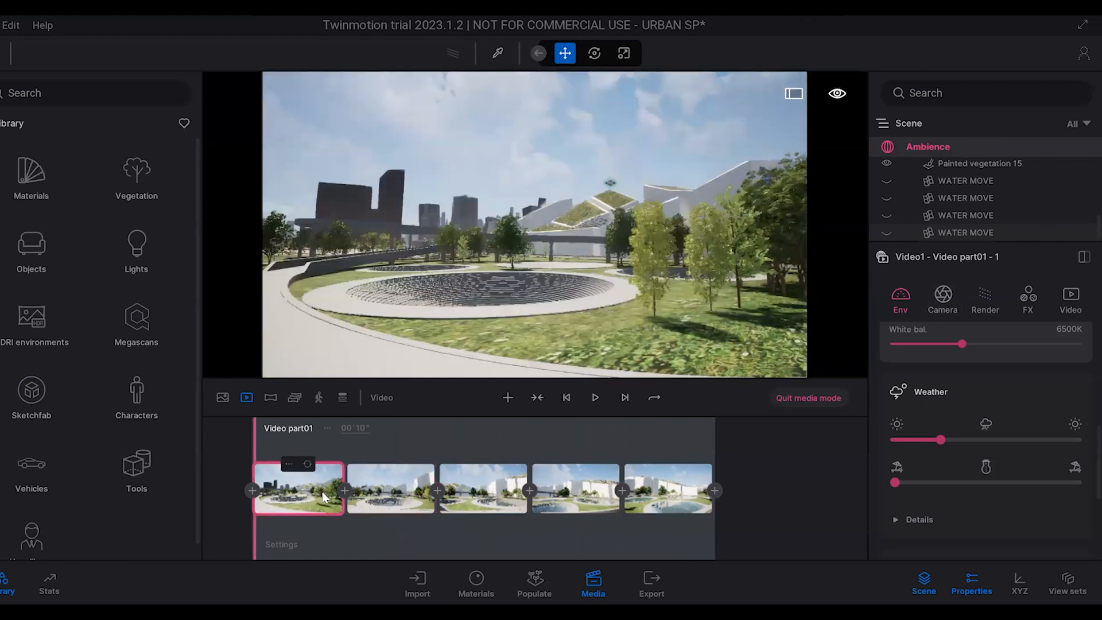
{"action": "left_click", "coordinate": [384, 511]}
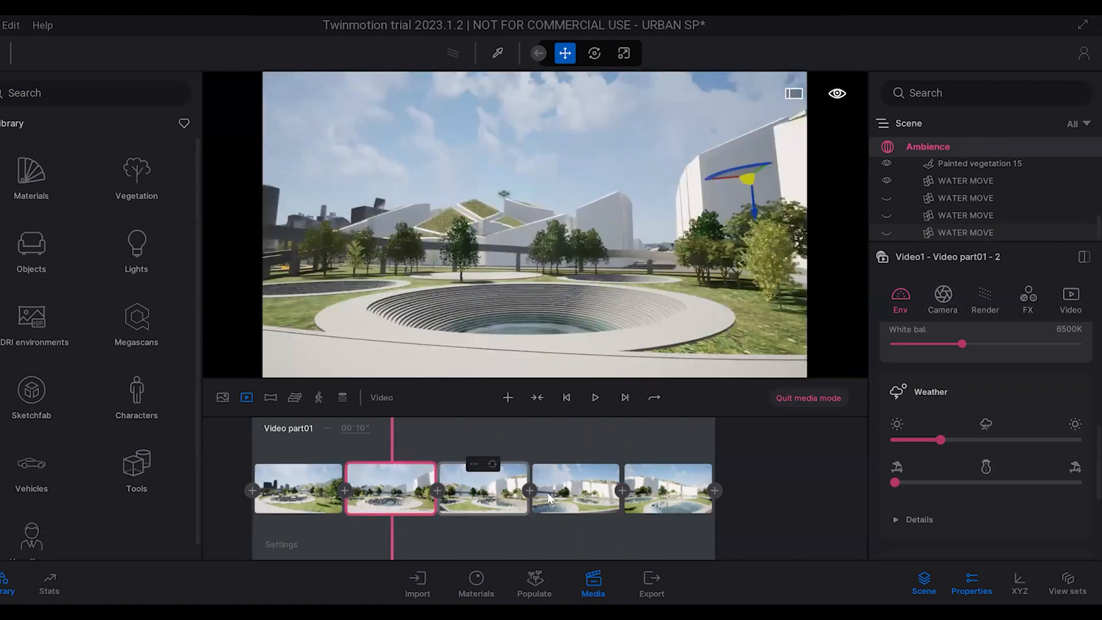
{"action": "left_click", "coordinate": [516, 496]}
{"action": "left_click", "coordinate": [574, 496]}
{"action": "left_click", "coordinate": [675, 500]}
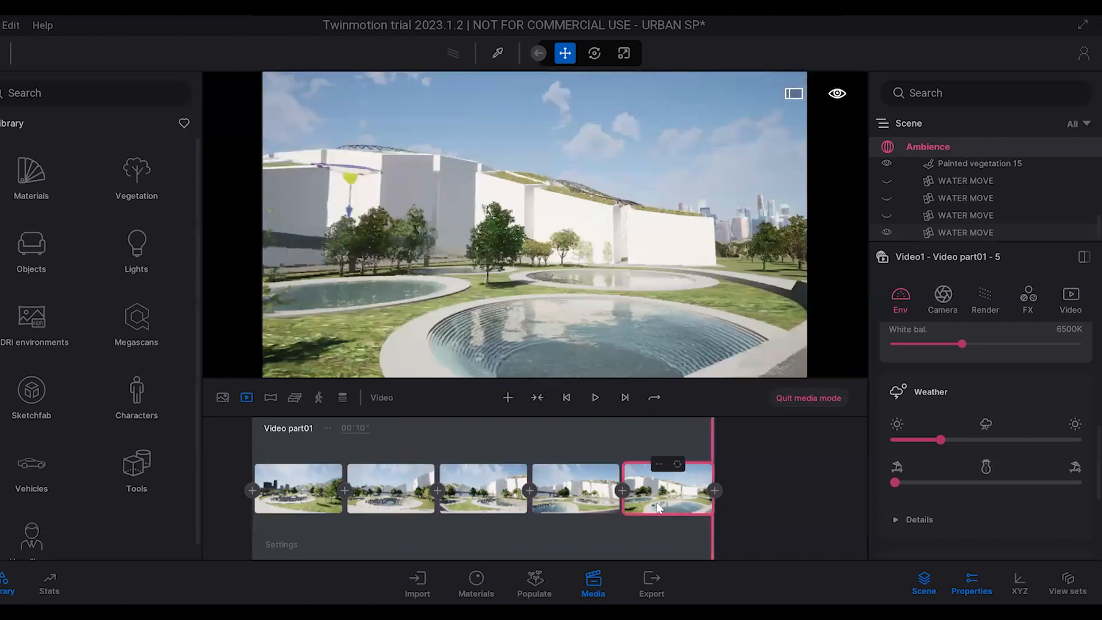
Step: Shift the weather toward rain at the second keyframe and slightly further at the third, and compare the two
{"action": "left_click", "coordinate": [390, 491]}
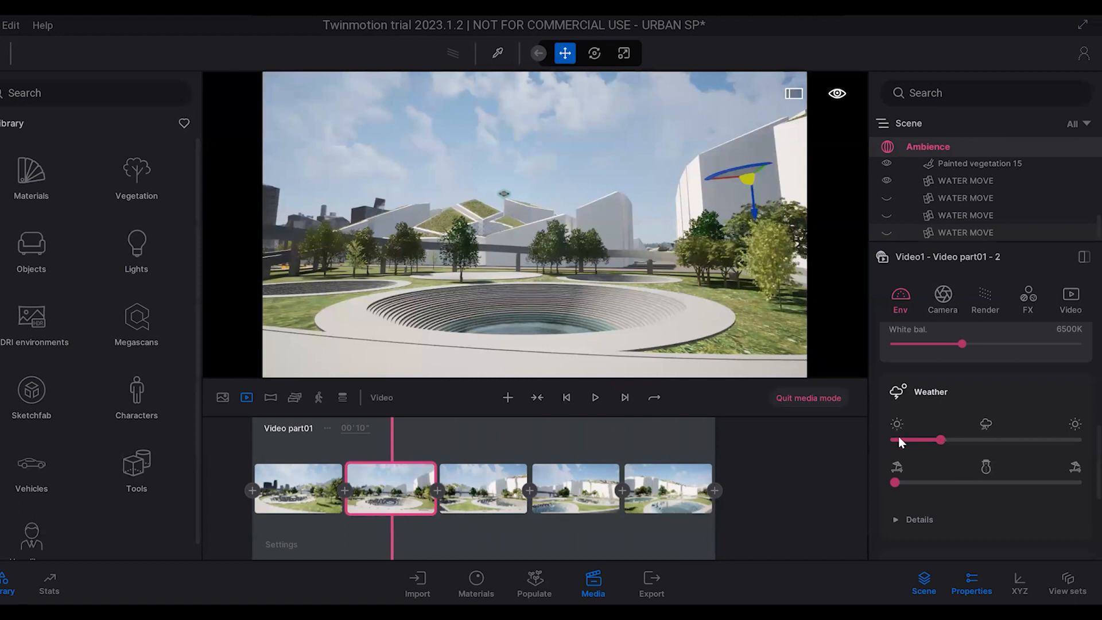
{"action": "left_click_drag", "start_coordinate": [942, 441], "coordinate": [960, 440]}
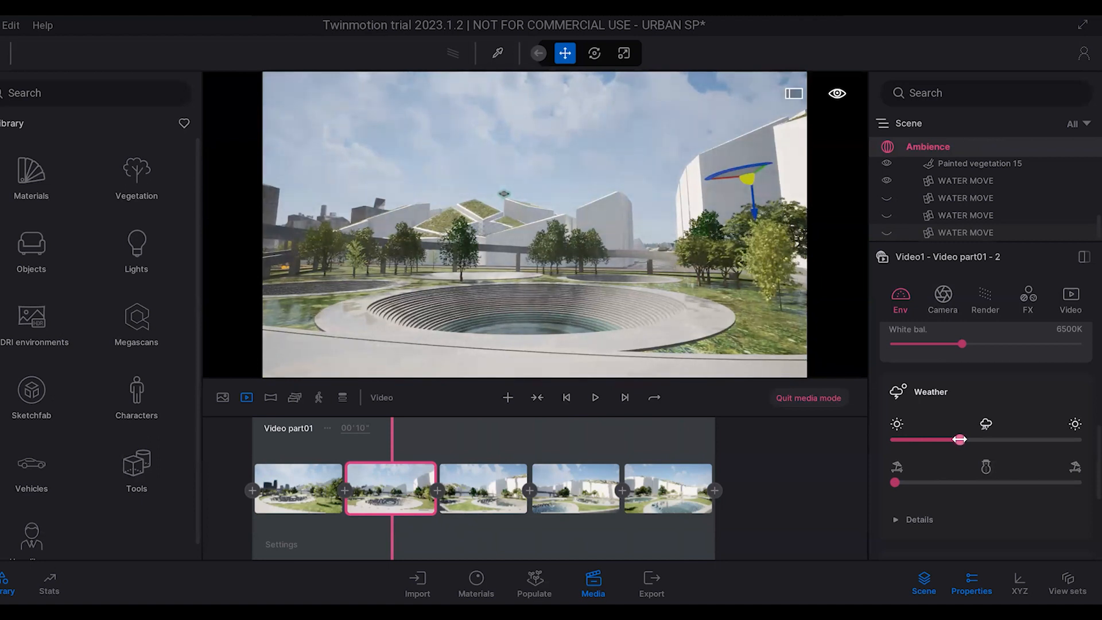
{"action": "left_click", "coordinate": [483, 488]}
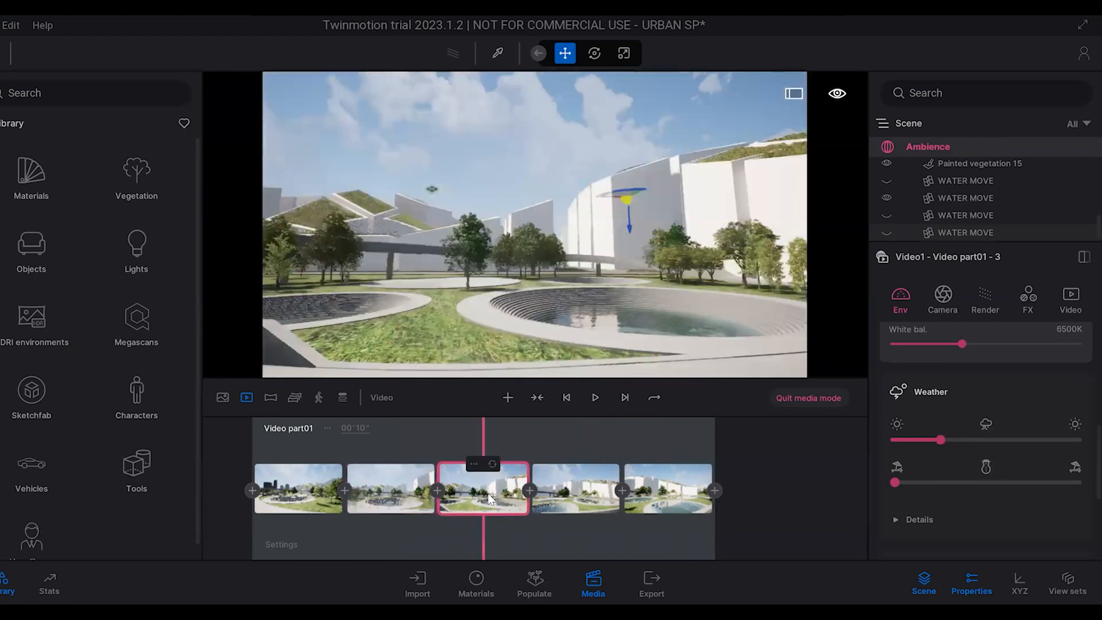
{"action": "left_click_drag", "start_coordinate": [941, 439], "coordinate": [968, 440]}
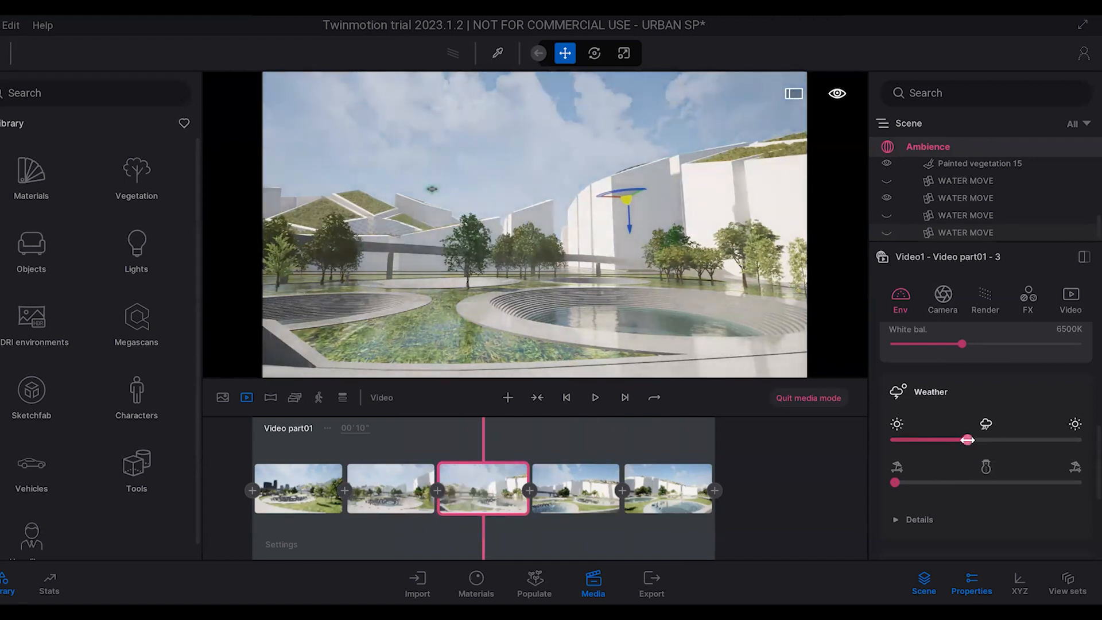
{"action": "left_click", "coordinate": [408, 507]}
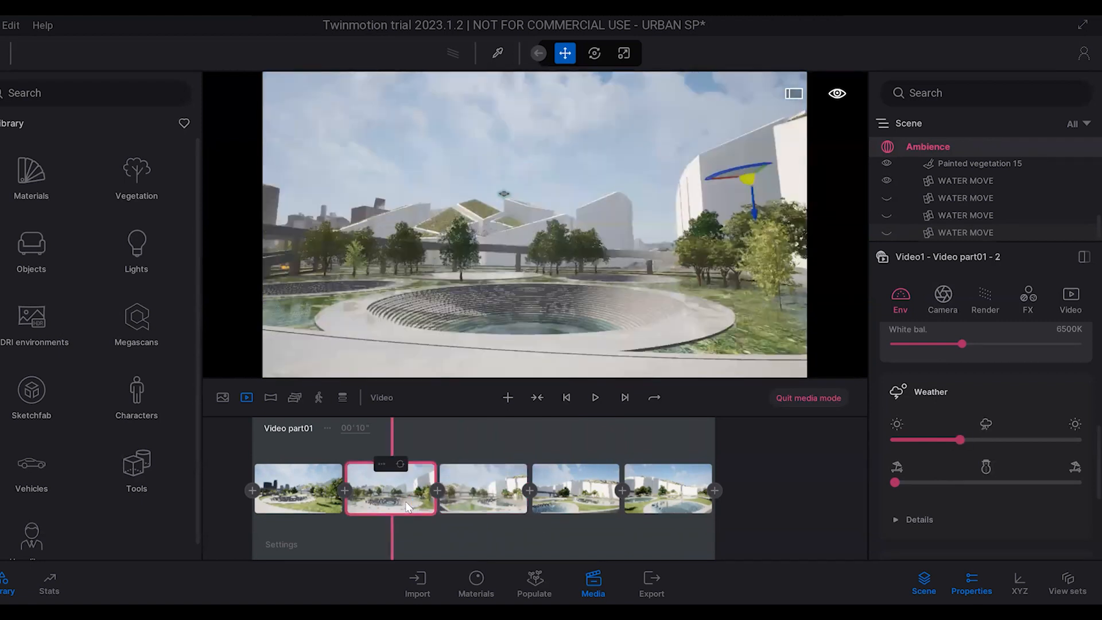
{"action": "left_click", "coordinate": [465, 498]}
Step: Shift the weather toward rain at the fourth and fifth keyframes, and play the video from the first keyframe
{"action": "left_click", "coordinate": [598, 493]}
{"action": "left_click_drag", "start_coordinate": [933, 440], "coordinate": [967, 439]}
{"action": "left_click", "coordinate": [685, 503]}
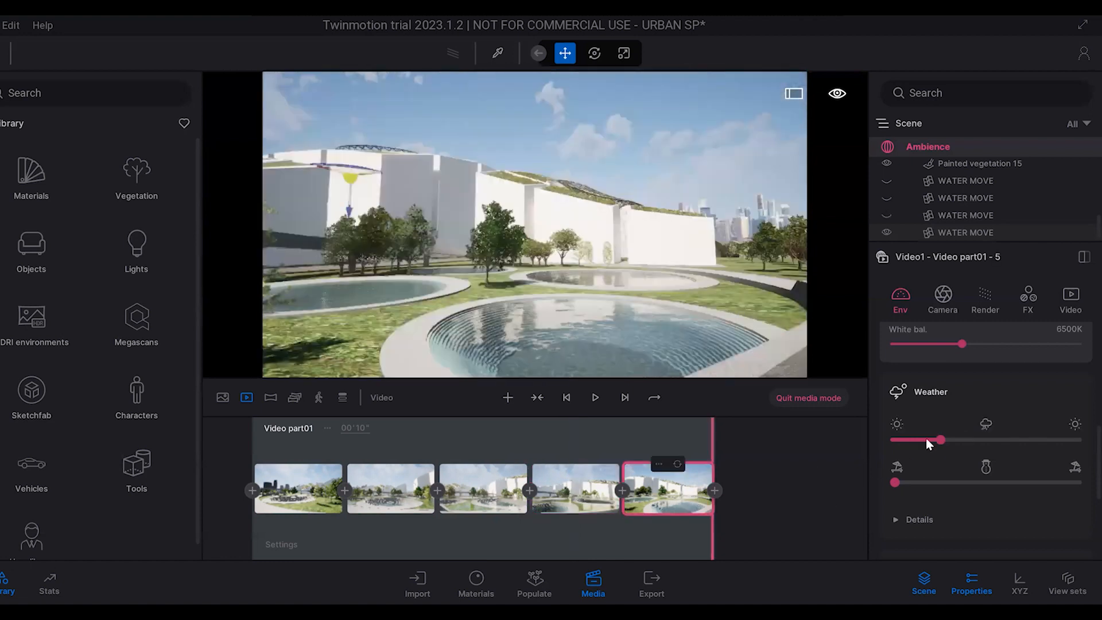
{"action": "left_click_drag", "start_coordinate": [953, 441], "coordinate": [971, 438]}
{"action": "left_click", "coordinate": [295, 497]}
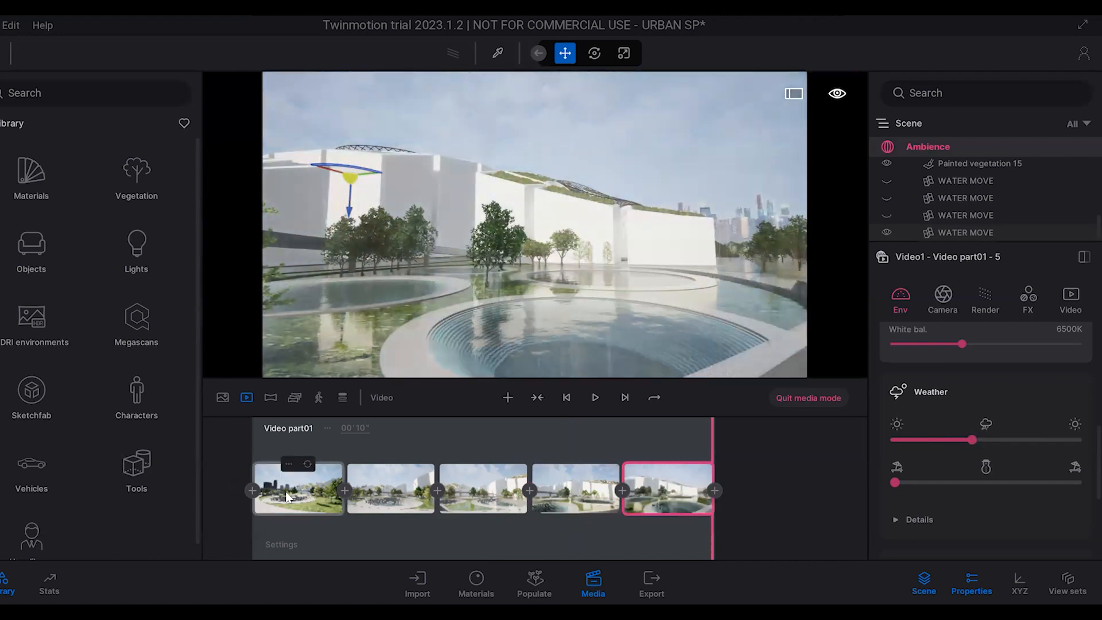
{"action": "left_click", "coordinate": [595, 397]}
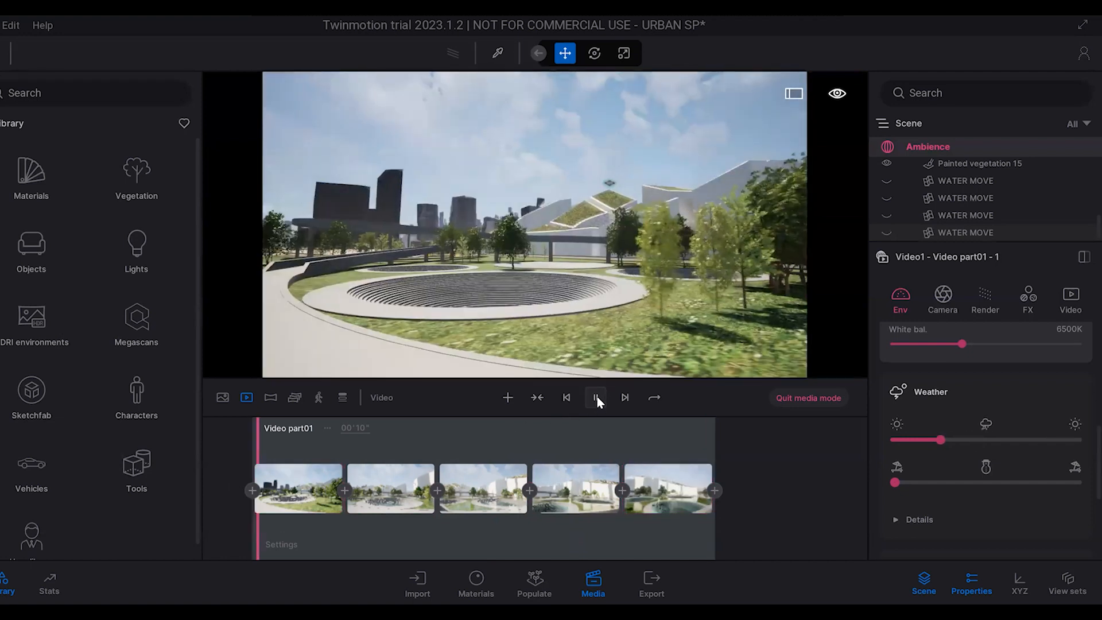